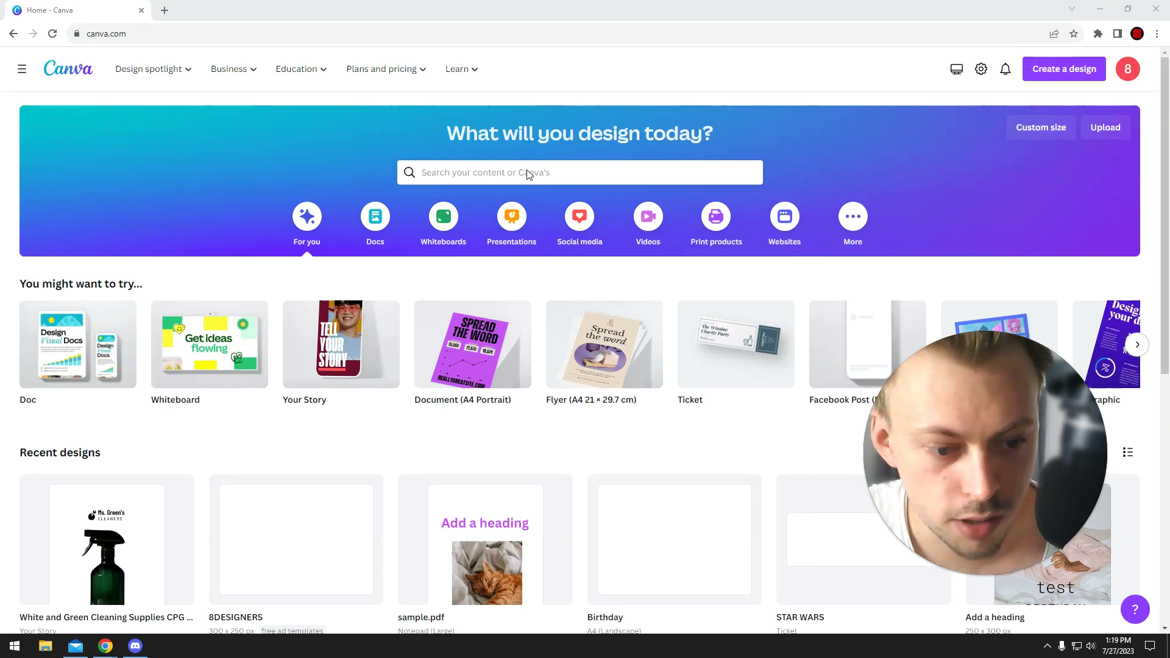
Search templates for tickets, open the Blue Orange Paper Night Music Concert Ticket, and show its sharing options.
click(527, 175)
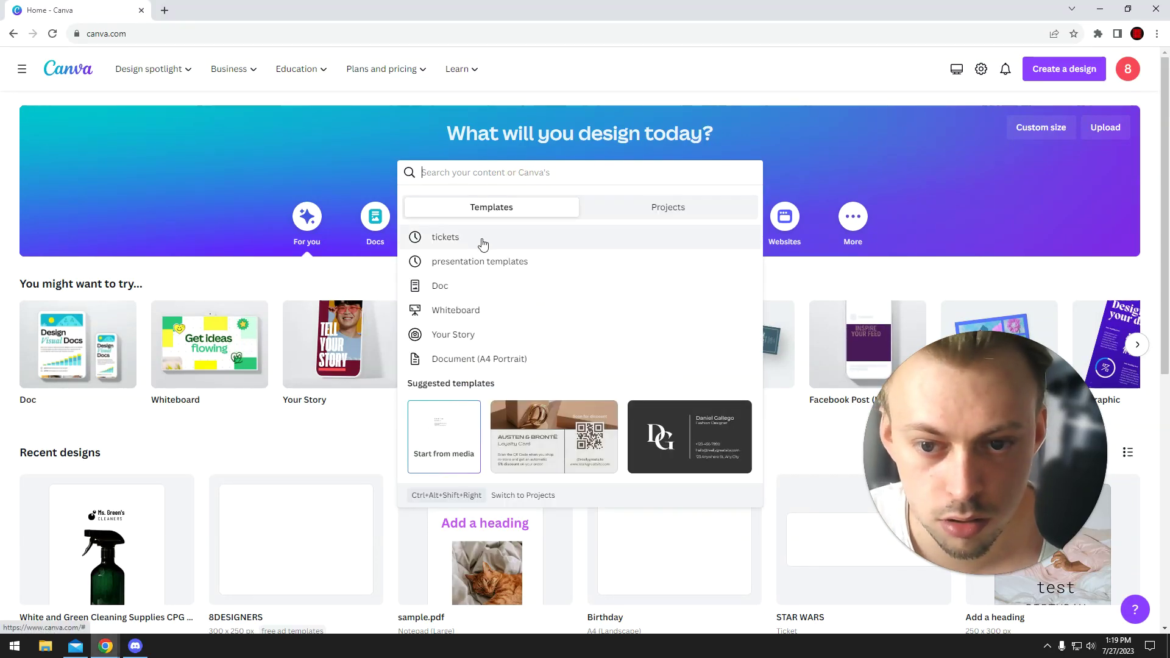
click(460, 237)
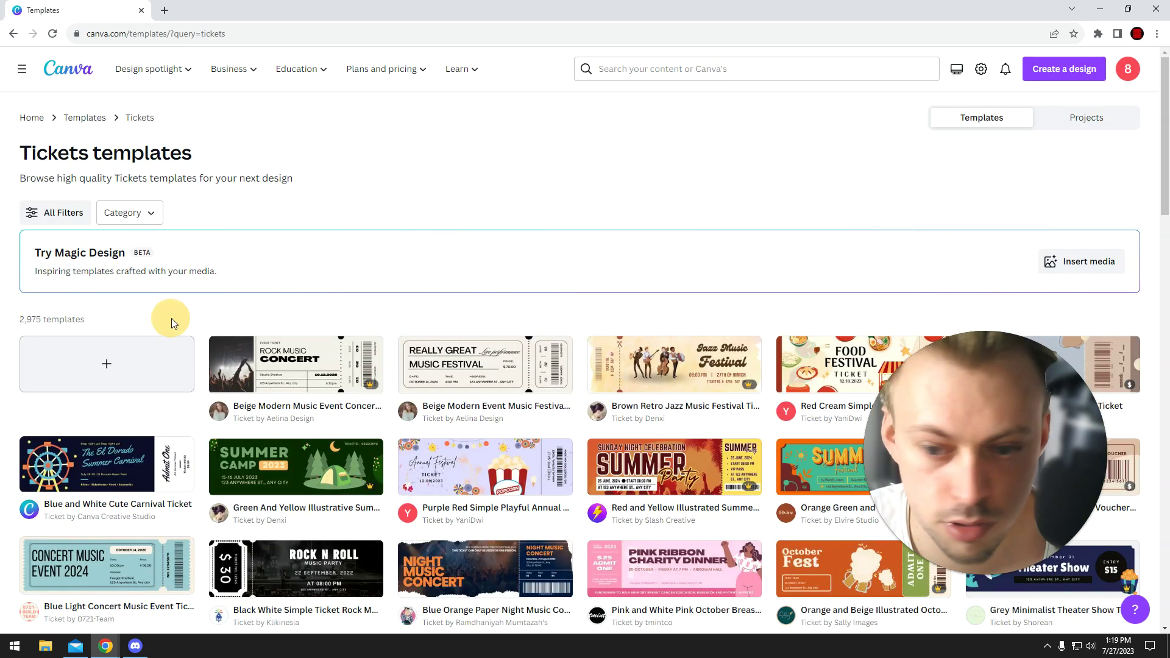
scroll(172, 323, down, 4)
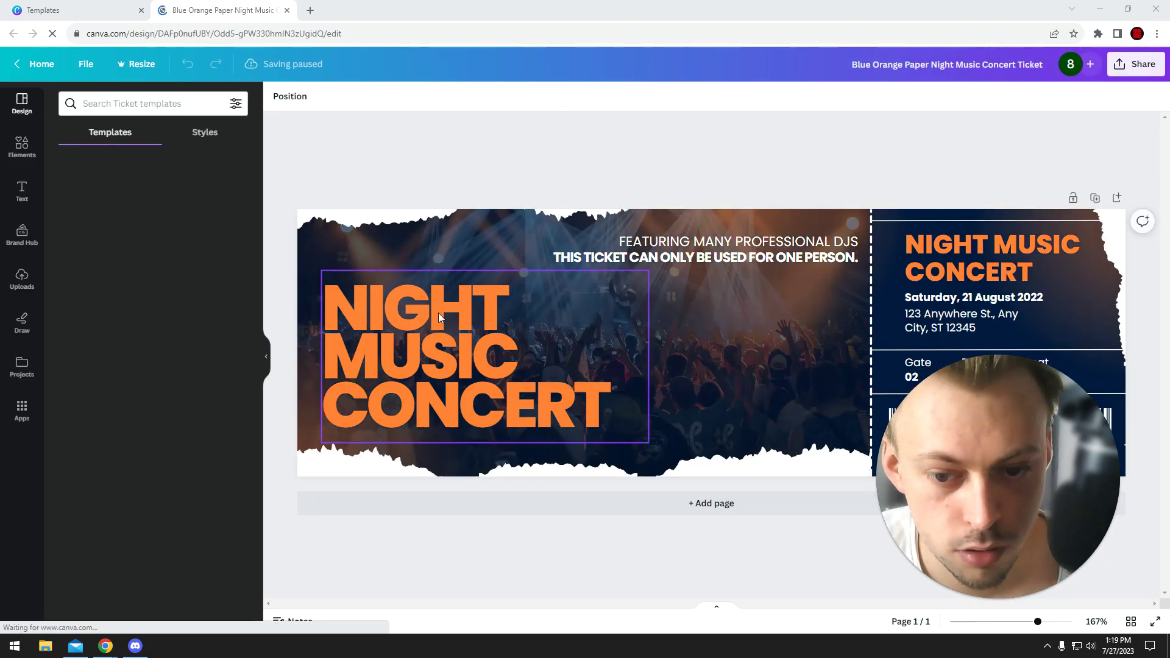
click(437, 313)
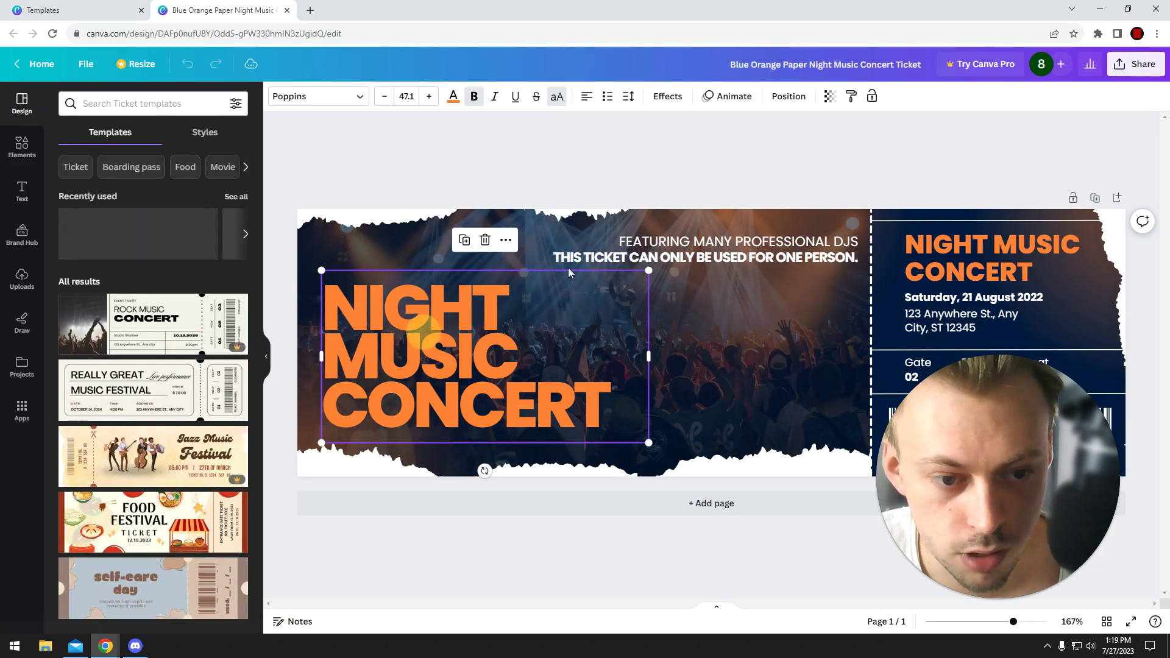
click(948, 146)
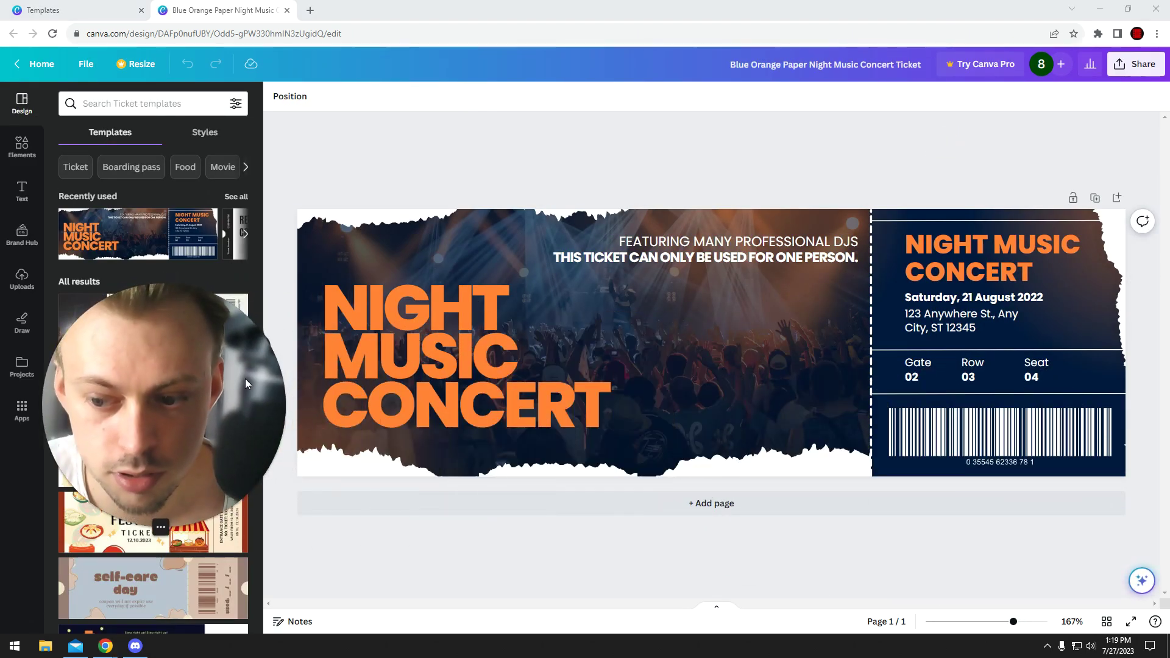
click(1130, 67)
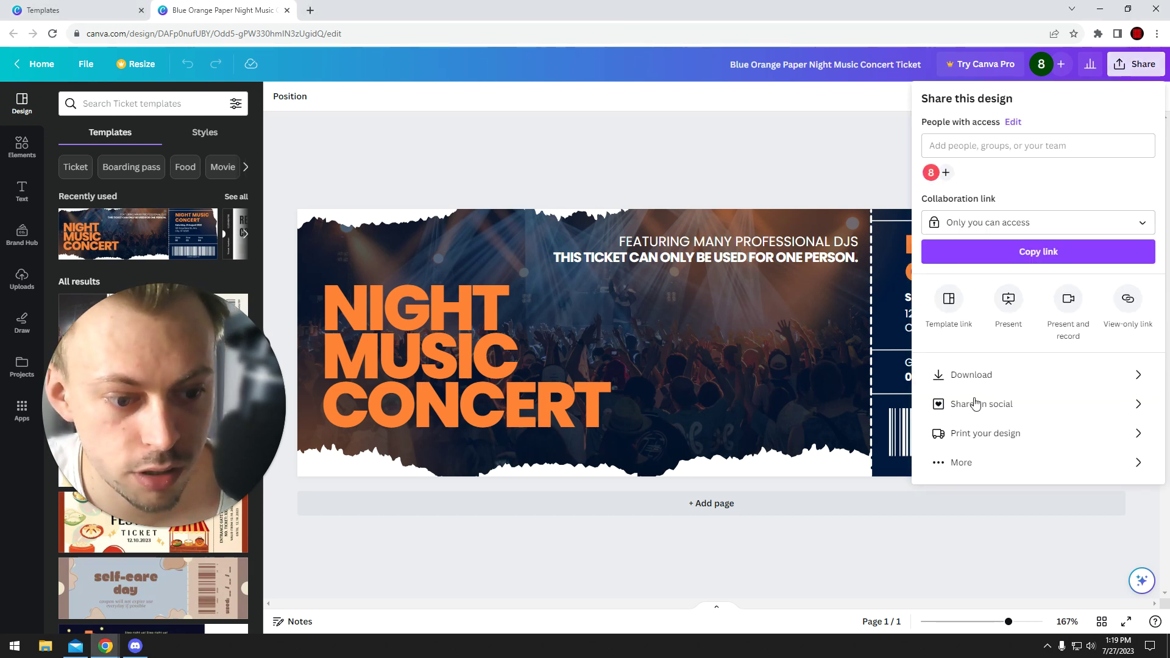
Show the Print your design products and scroll through the grid looking for Rack Cards.
click(981, 431)
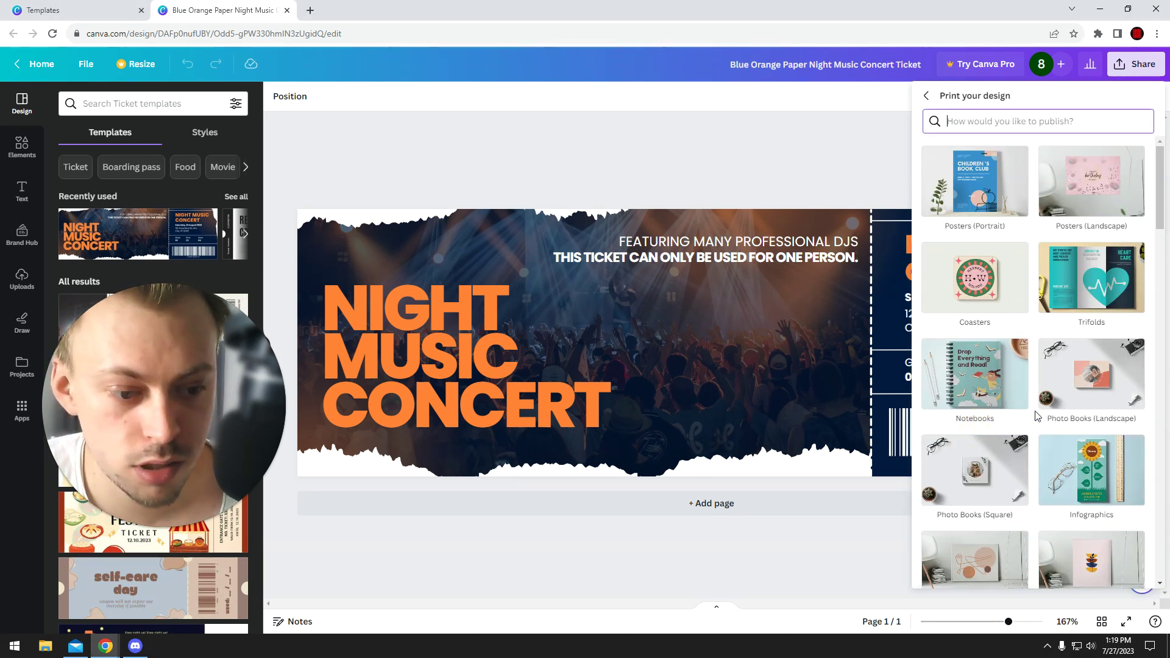
scroll(1032, 418, down, 2)
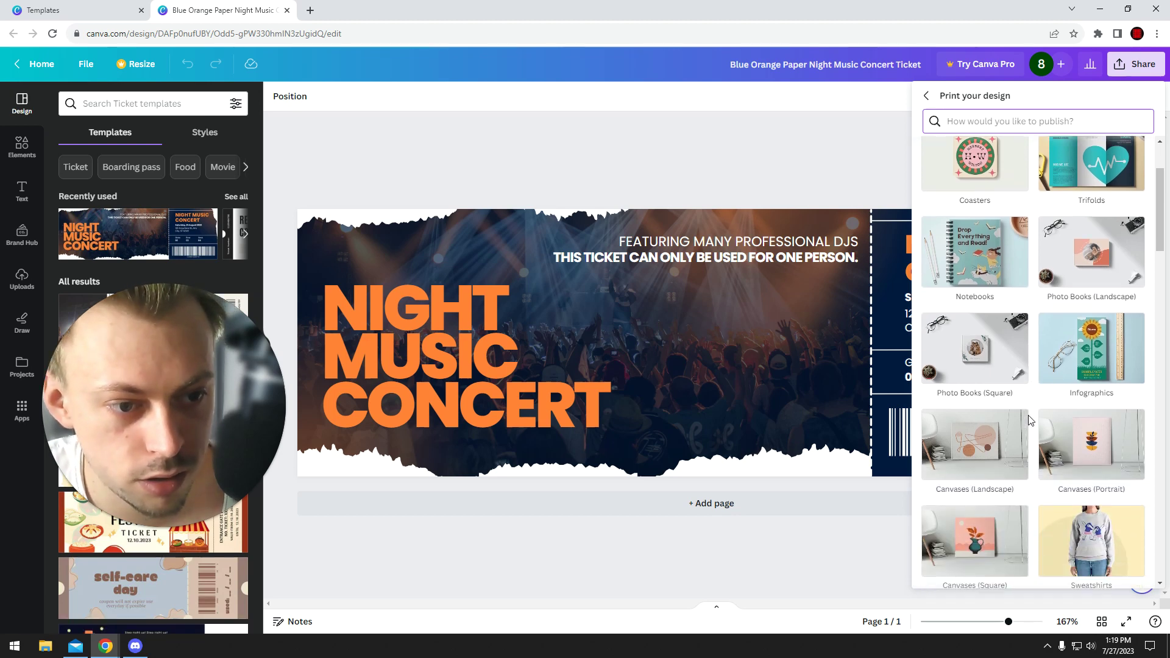
scroll(1028, 415, down, 8)
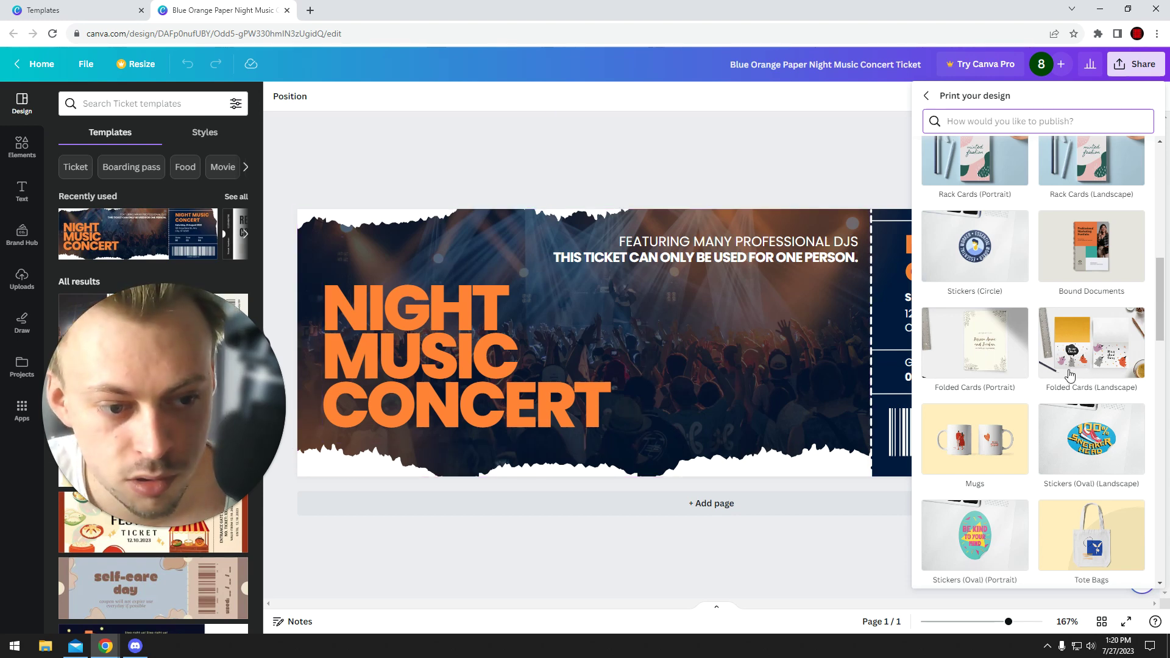
scroll(1070, 375, down, 10)
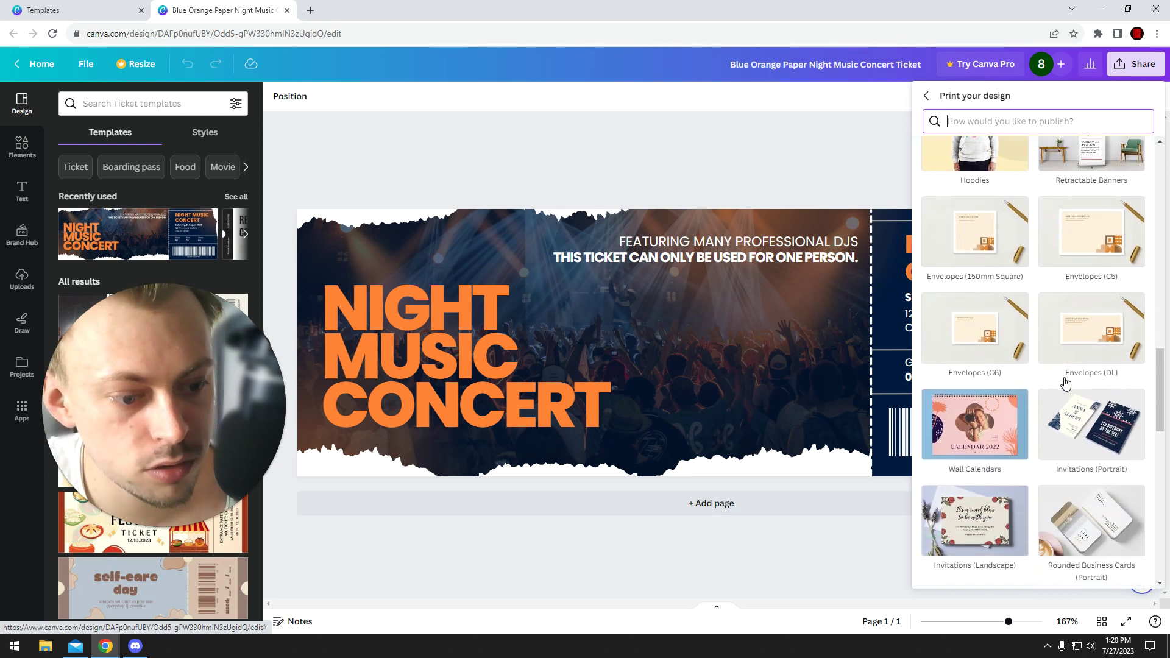
scroll(1065, 382, down, 10)
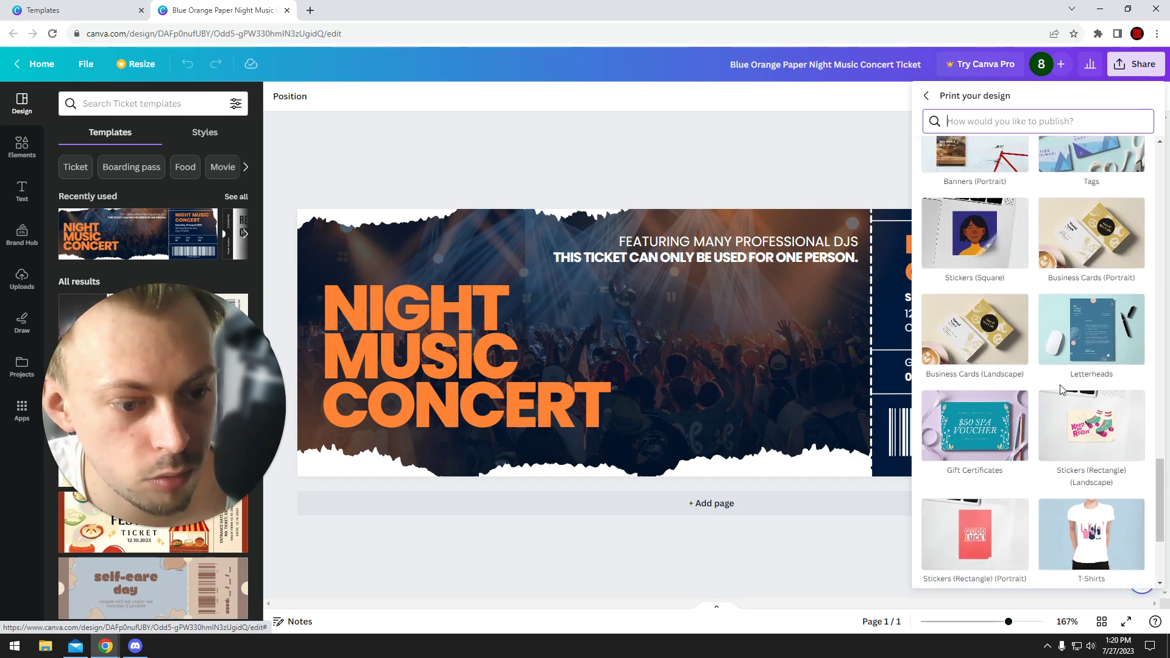
scroll(1060, 389, down, 3)
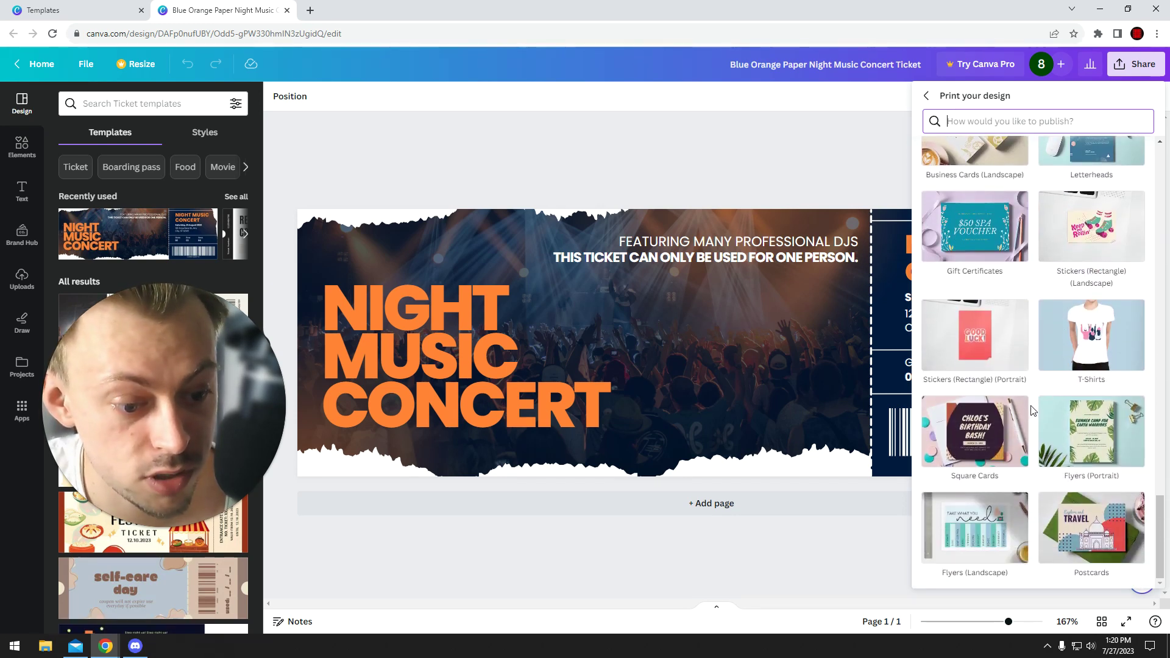
scroll(1040, 436, up, 10)
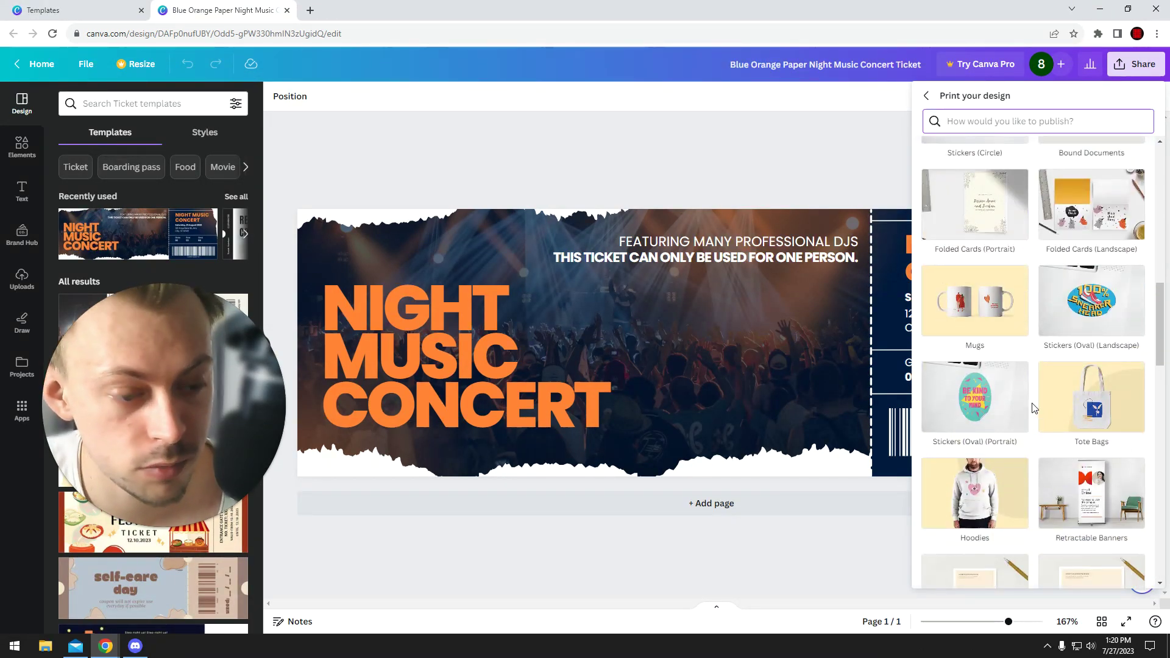
scroll(1030, 409, up, 4)
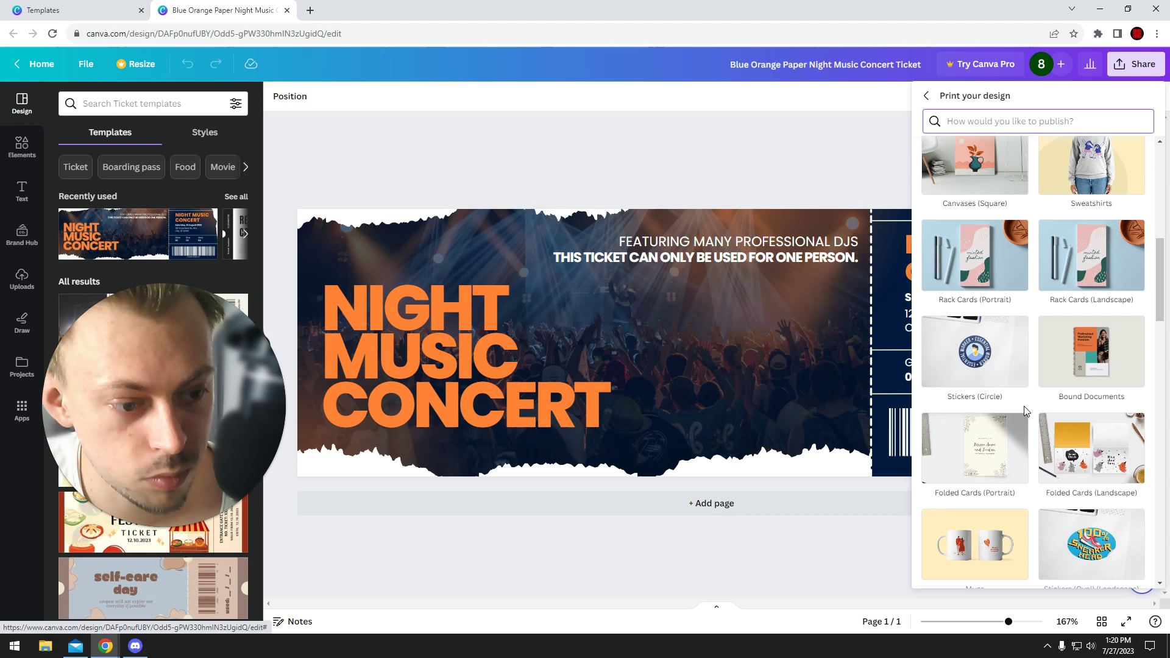
scroll(1024, 412, up, 5)
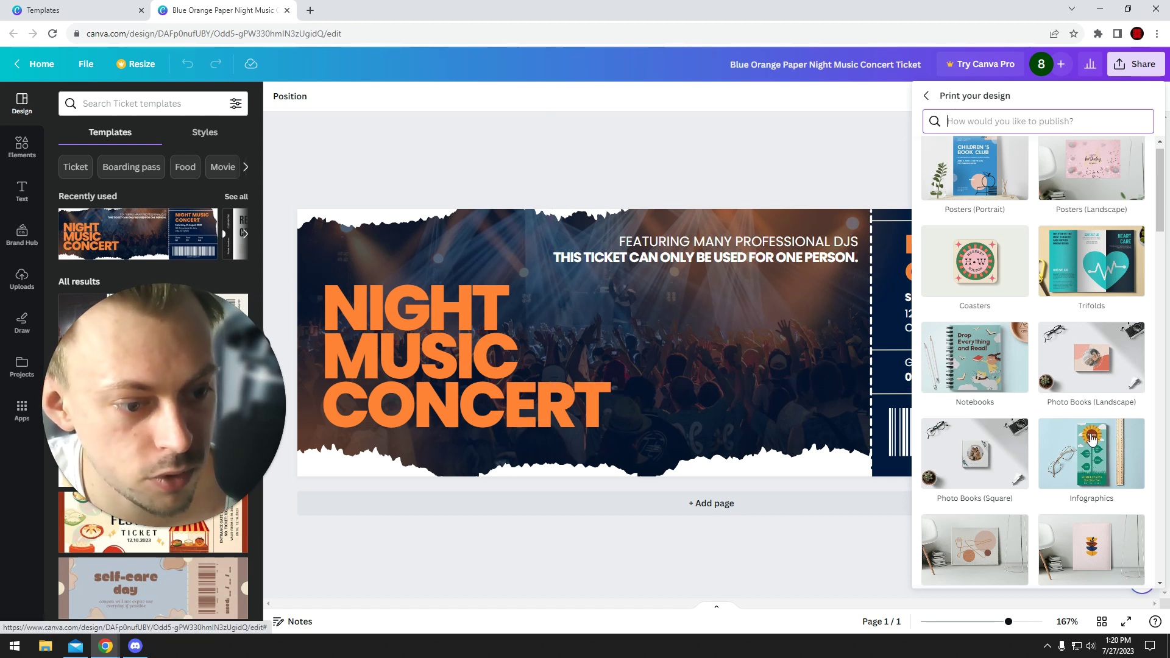
scroll(1099, 471, down, 9)
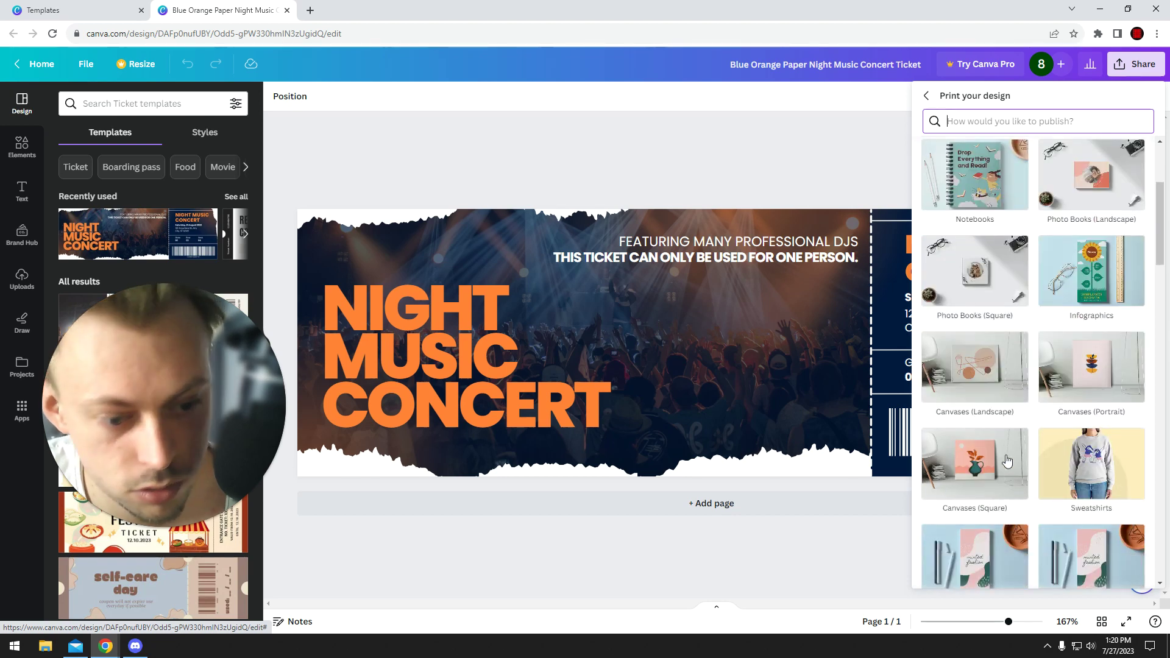
scroll(1007, 435, down, 5)
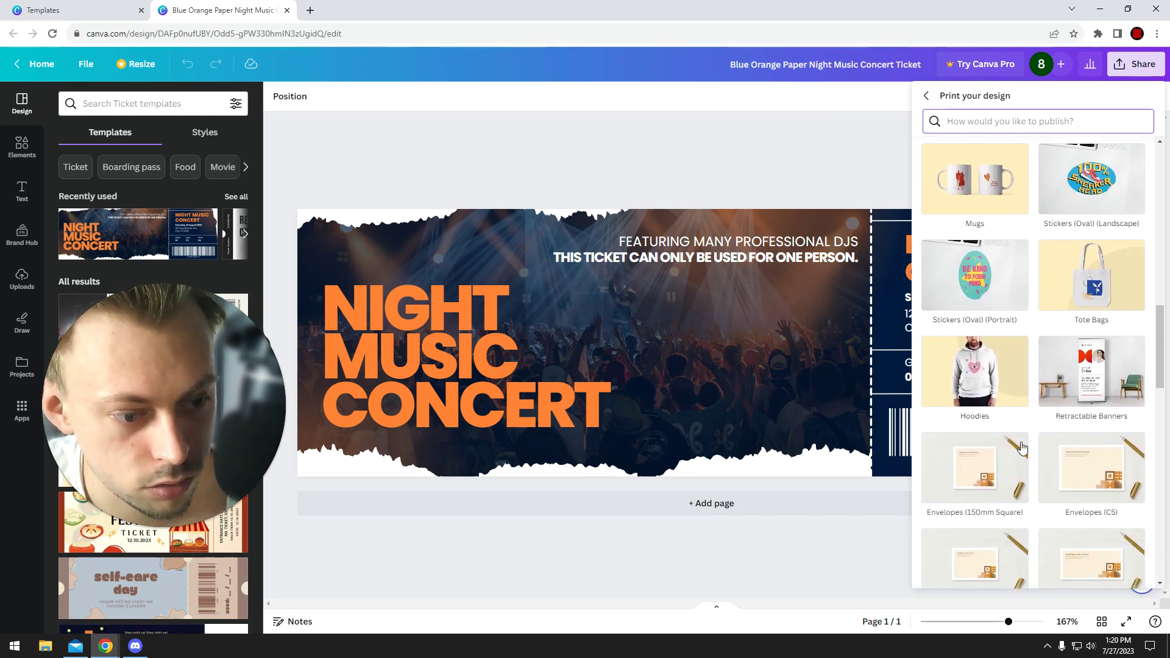
scroll(1106, 407, down, 6)
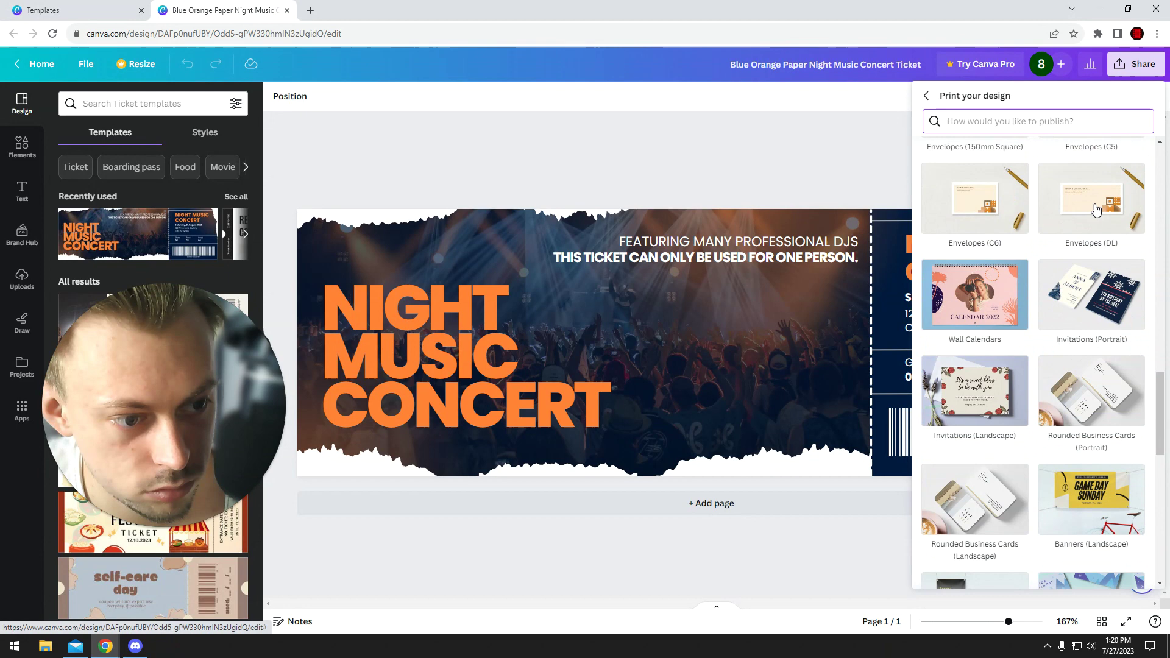
scroll(975, 421, down, 8)
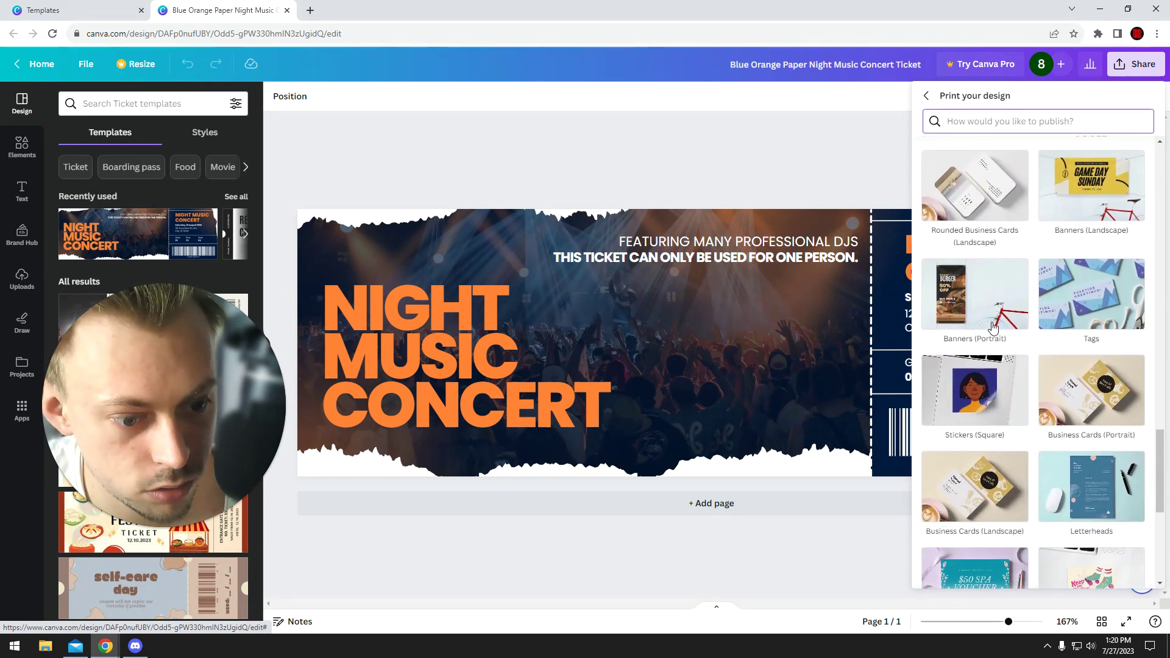
scroll(975, 426, down, 3)
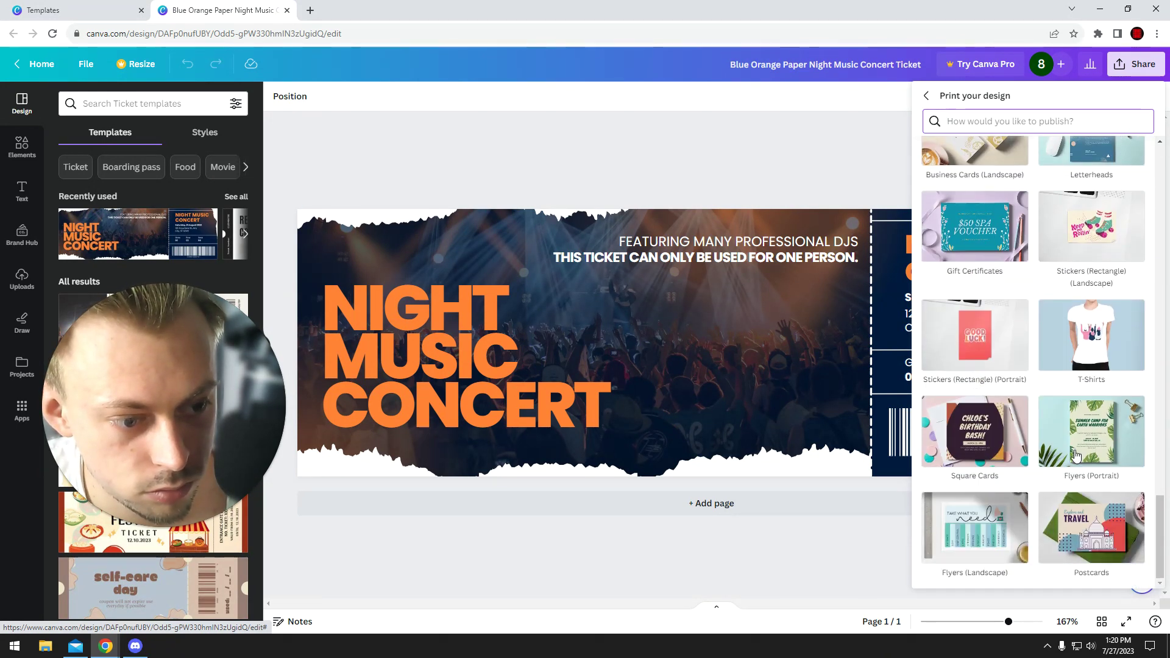
scroll(1055, 466, up, 10)
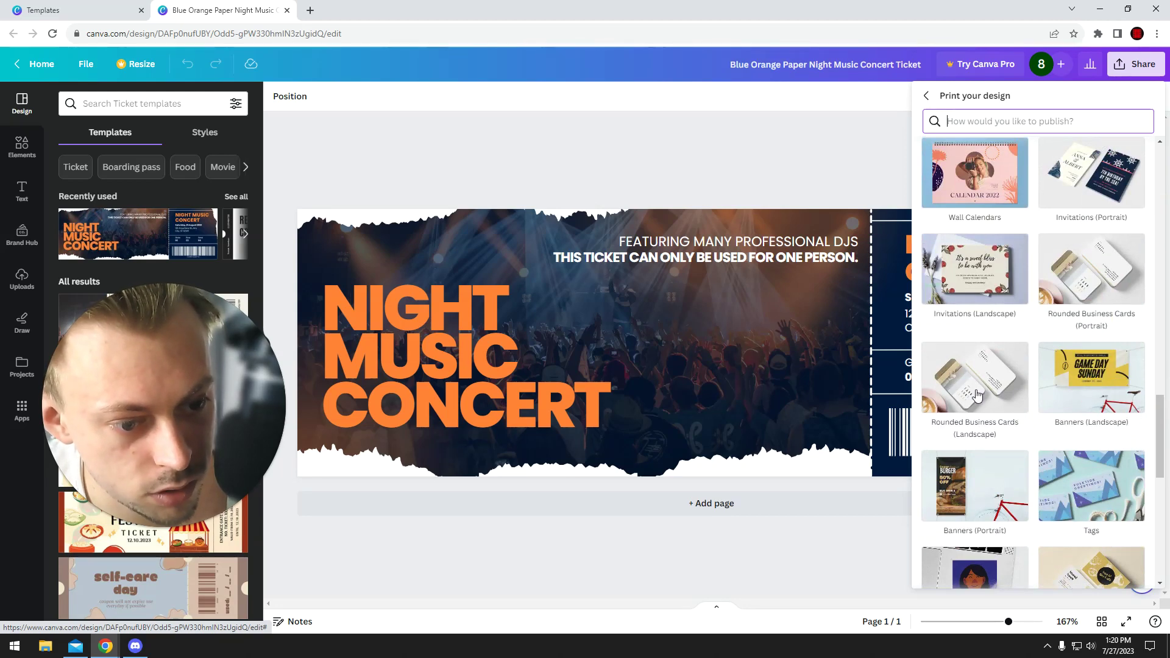
scroll(987, 403, down, 2)
scroll(1085, 403, up, 10)
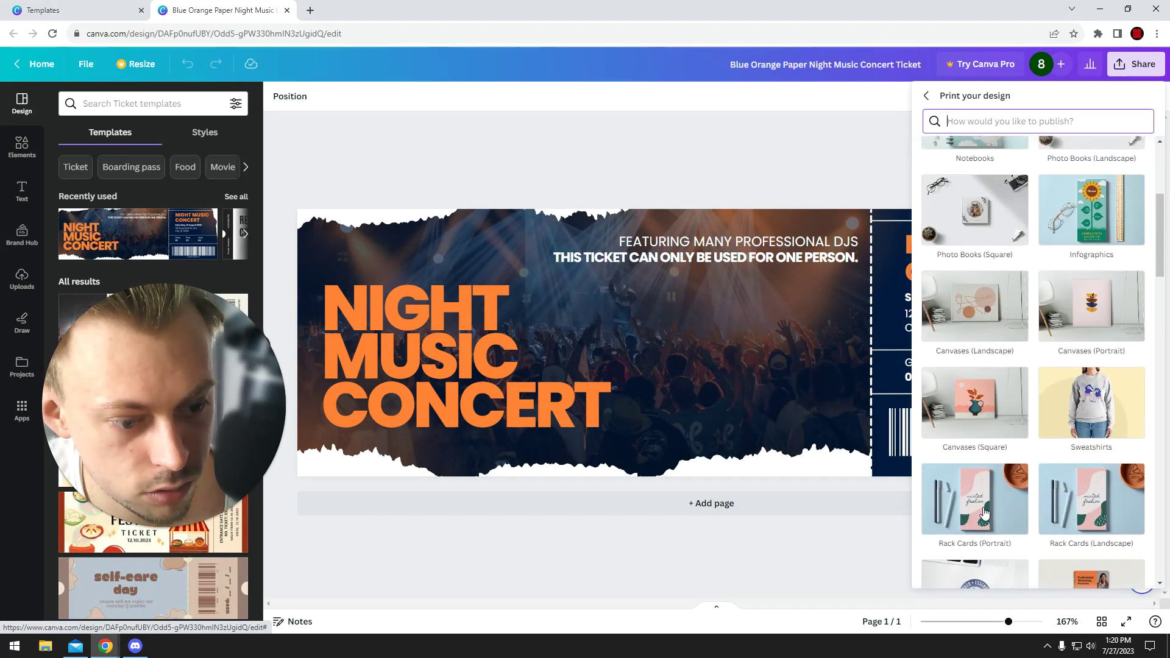
Pick Rack Cards (Landscape) and resize the ticket to a 21 x 9.9 cm rack card.
click(1108, 506)
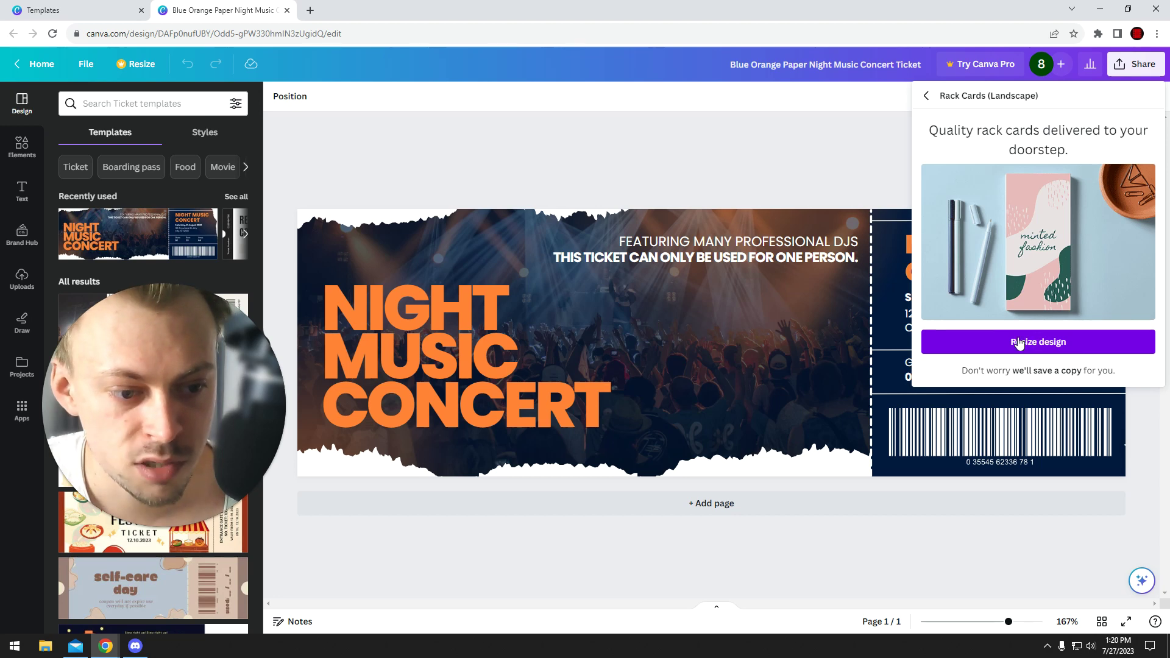
click(1019, 342)
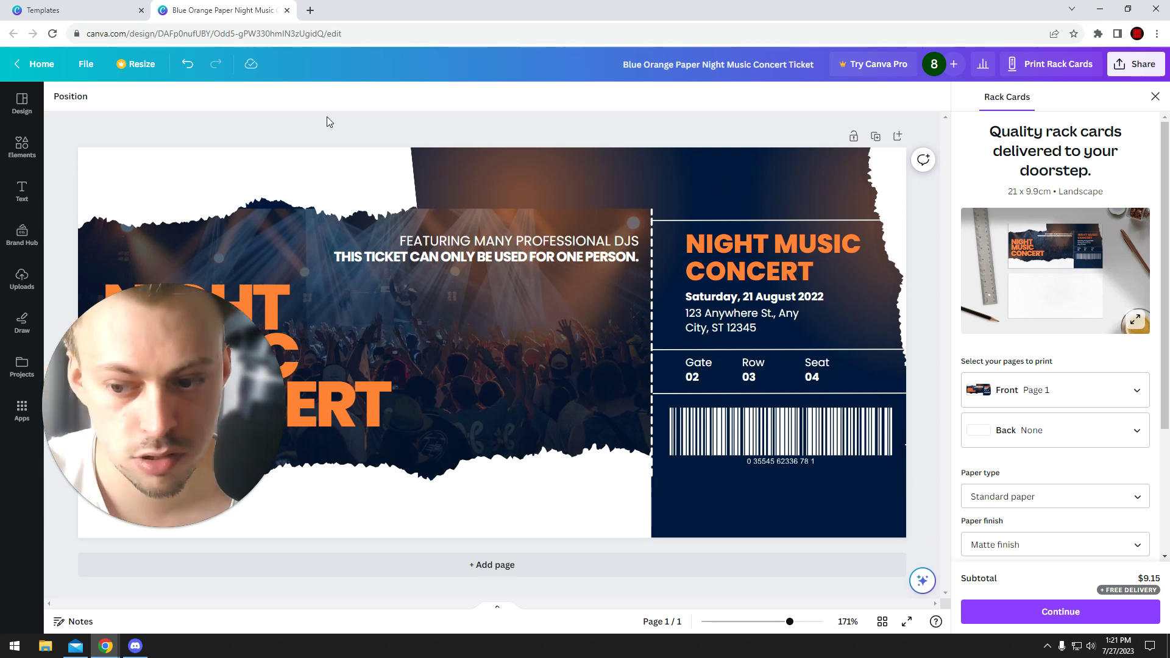
Back in the ticket templates, open the Beige Modern Event Music Festival Ticket for editing.
click(86, 8)
click(74, 124)
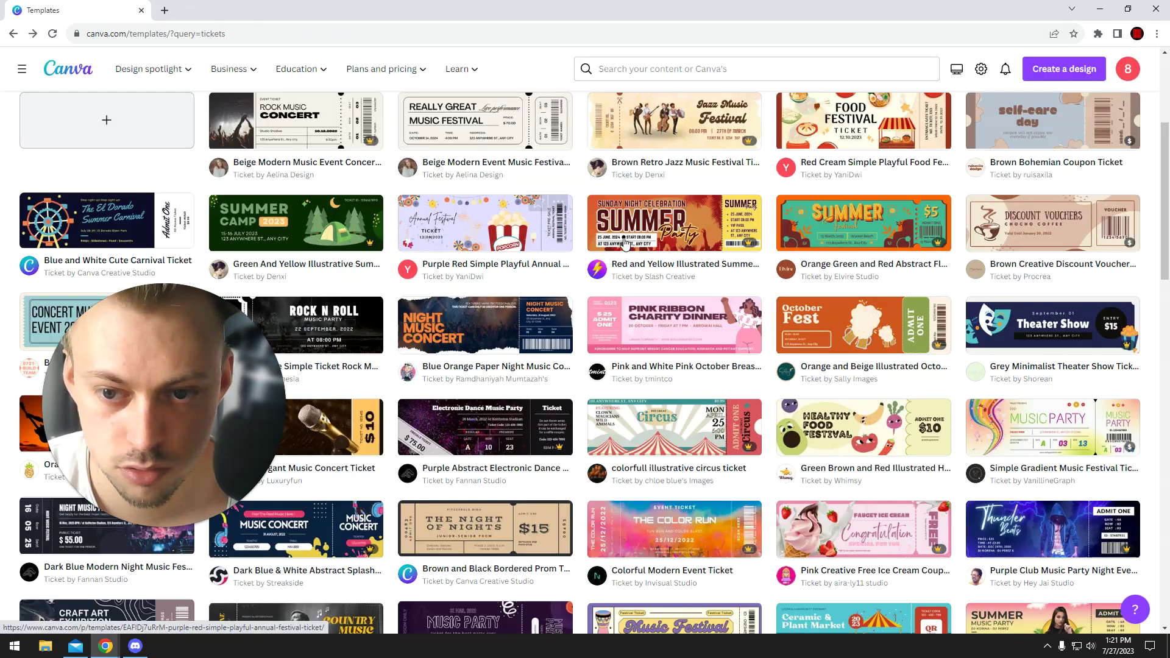
scroll(847, 322, up, 3)
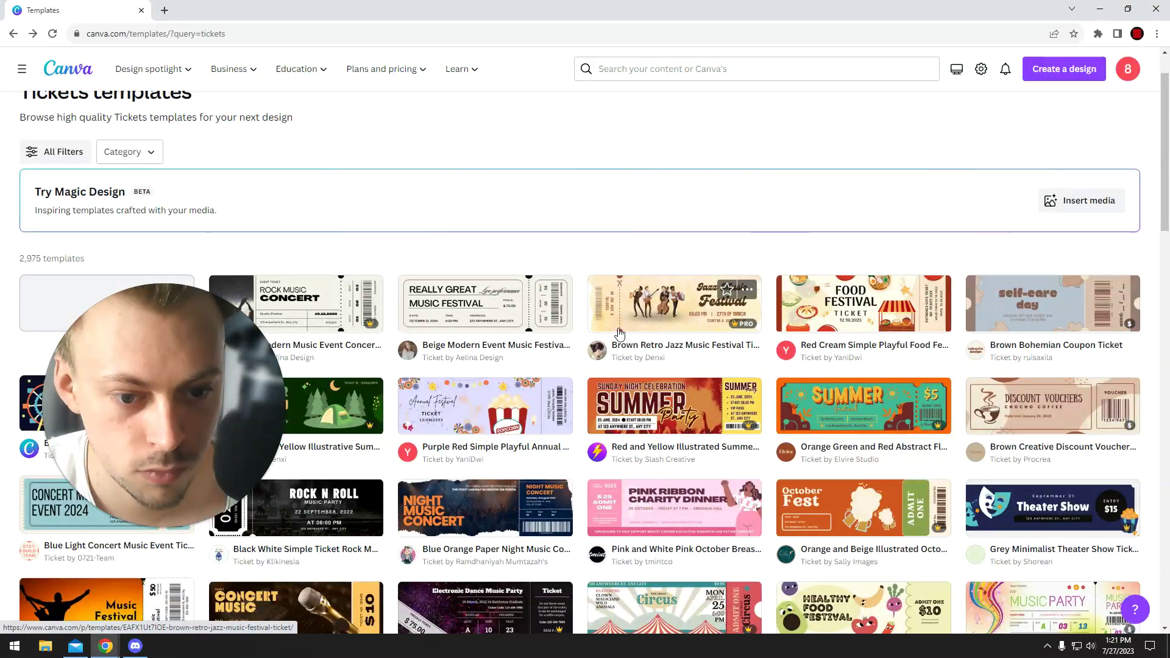
click(493, 309)
click(807, 240)
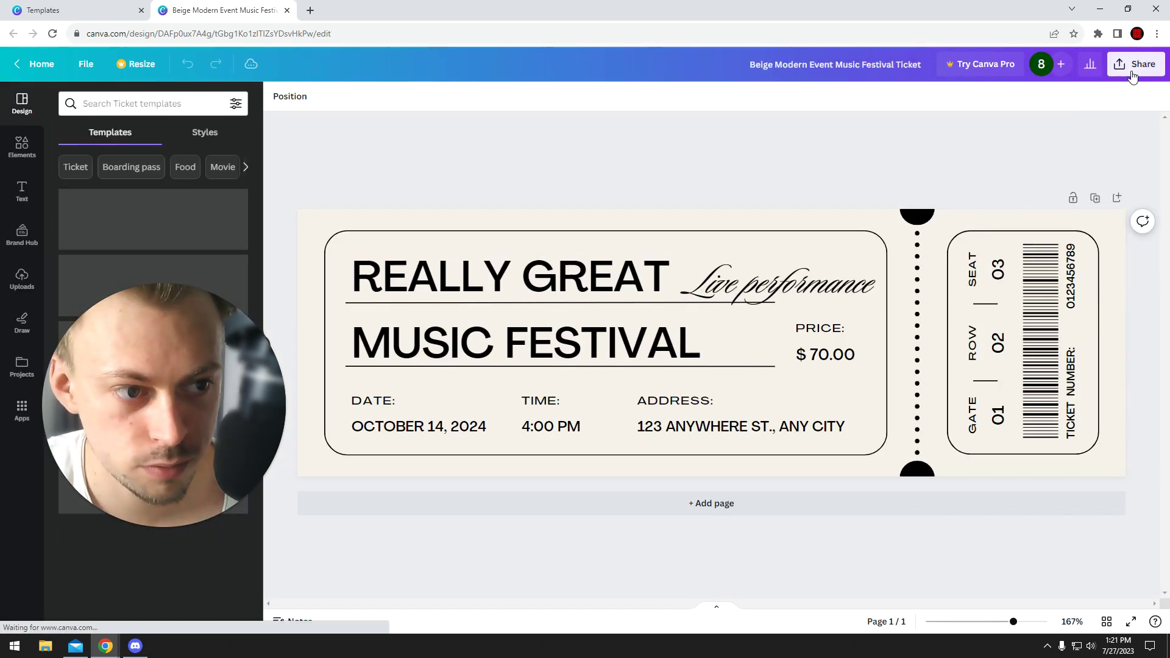
Choose Infographics from the Share > Print your design products.
click(1135, 64)
click(957, 433)
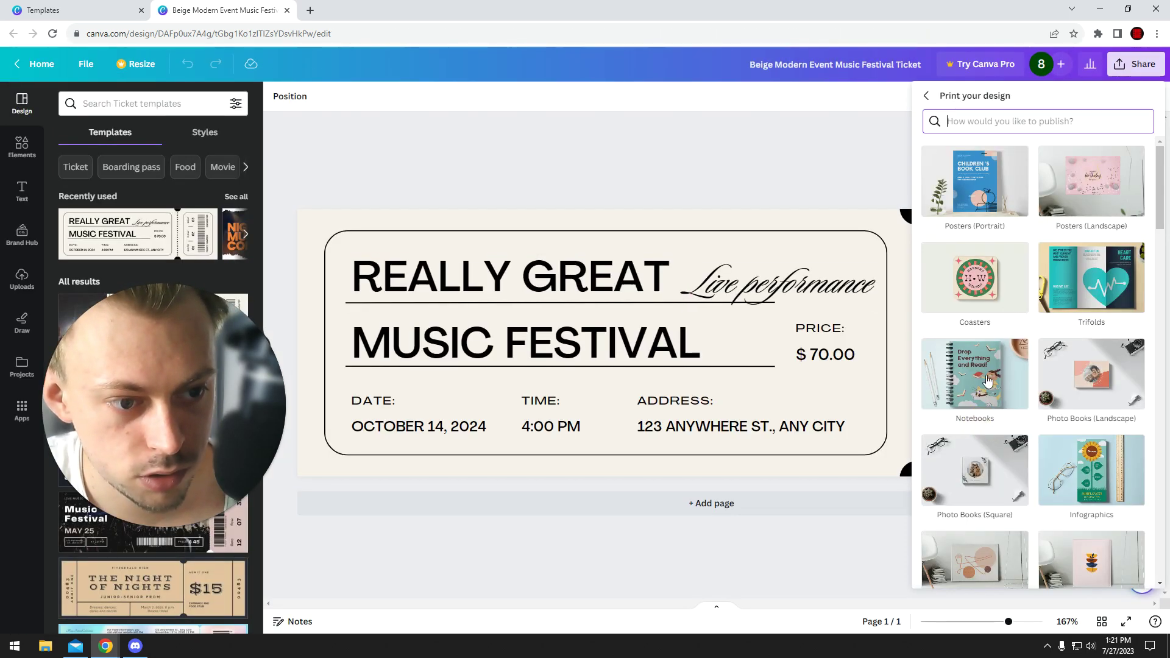
scroll(1085, 327, down, 1)
click(1091, 426)
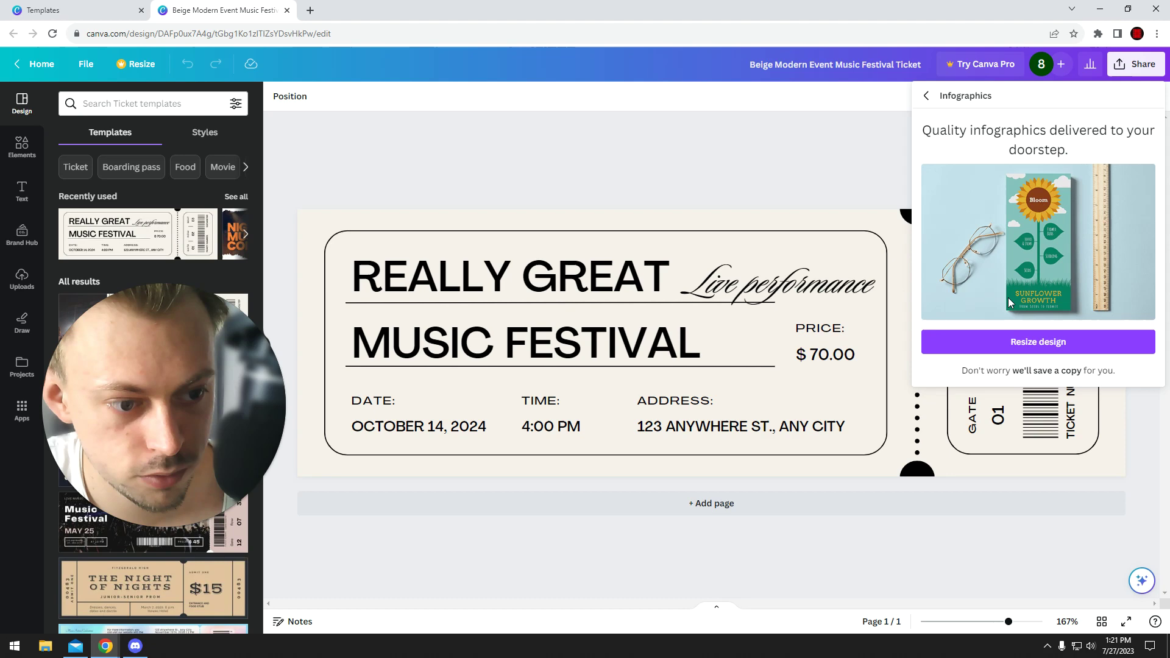
Resize the Beige ticket to the Infographics format and compare it with the template tab.
click(1011, 343)
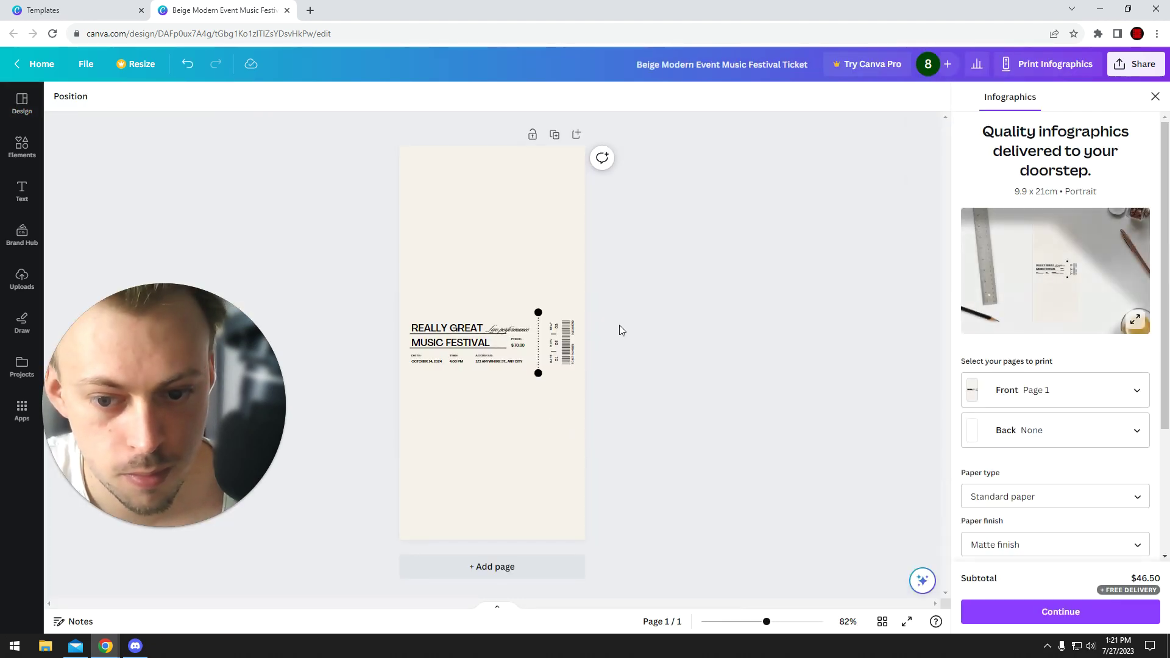
click(85, 7)
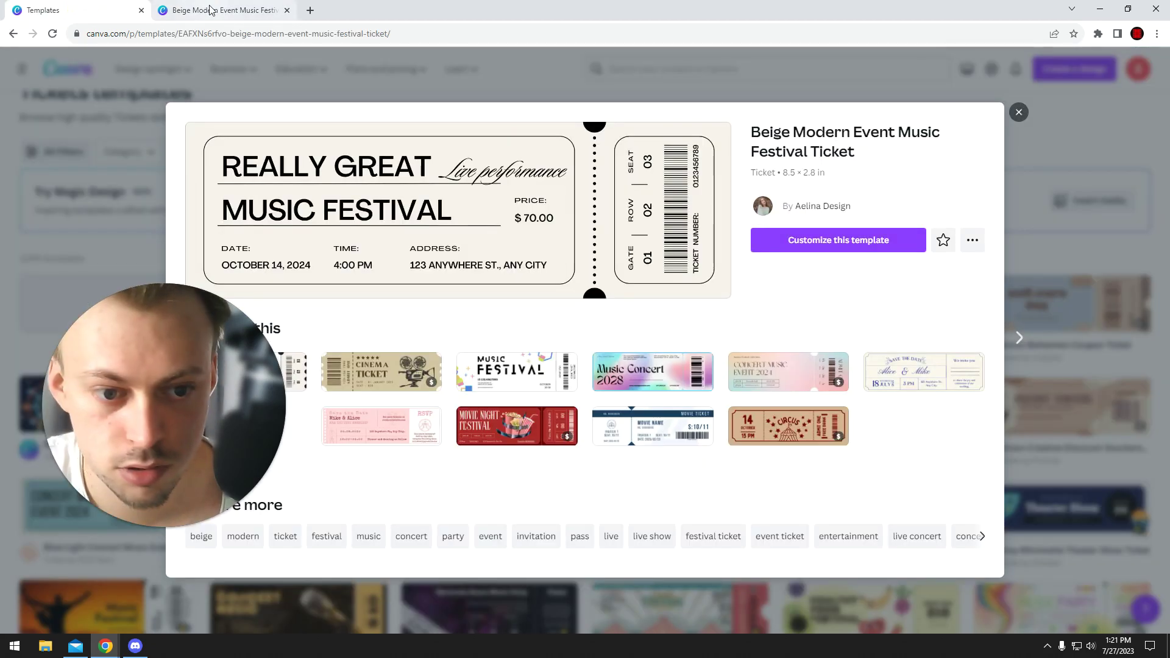
click(237, 7)
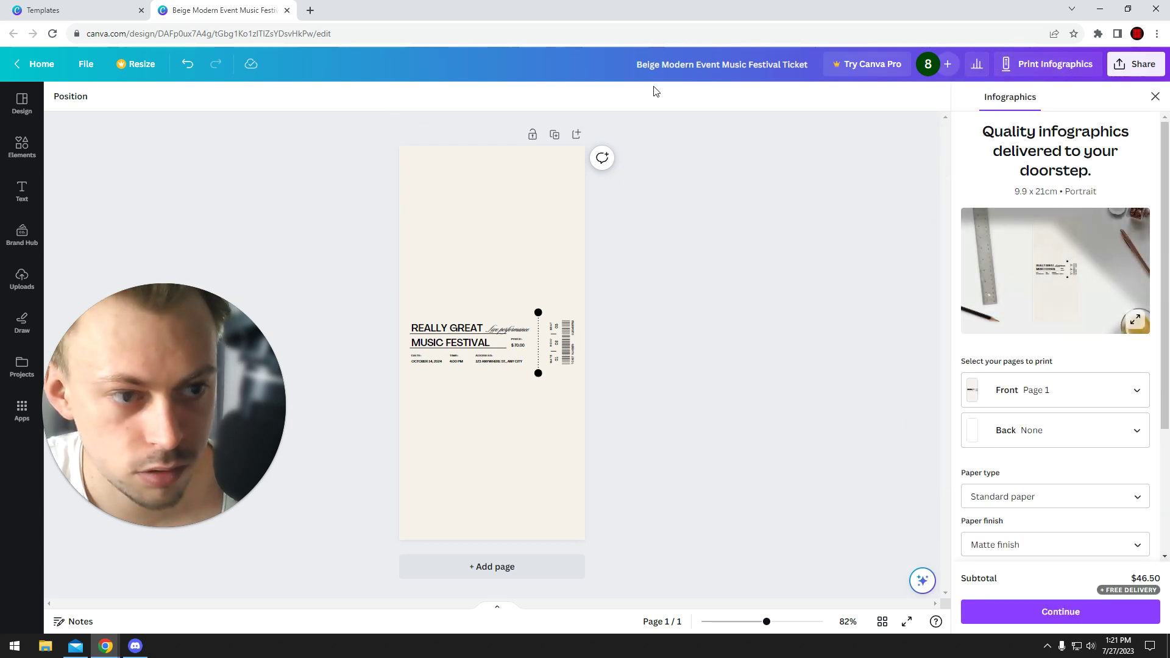
Open a fresh copy of the Beige ticket and pick Infographics as its print product.
click(75, 7)
click(787, 240)
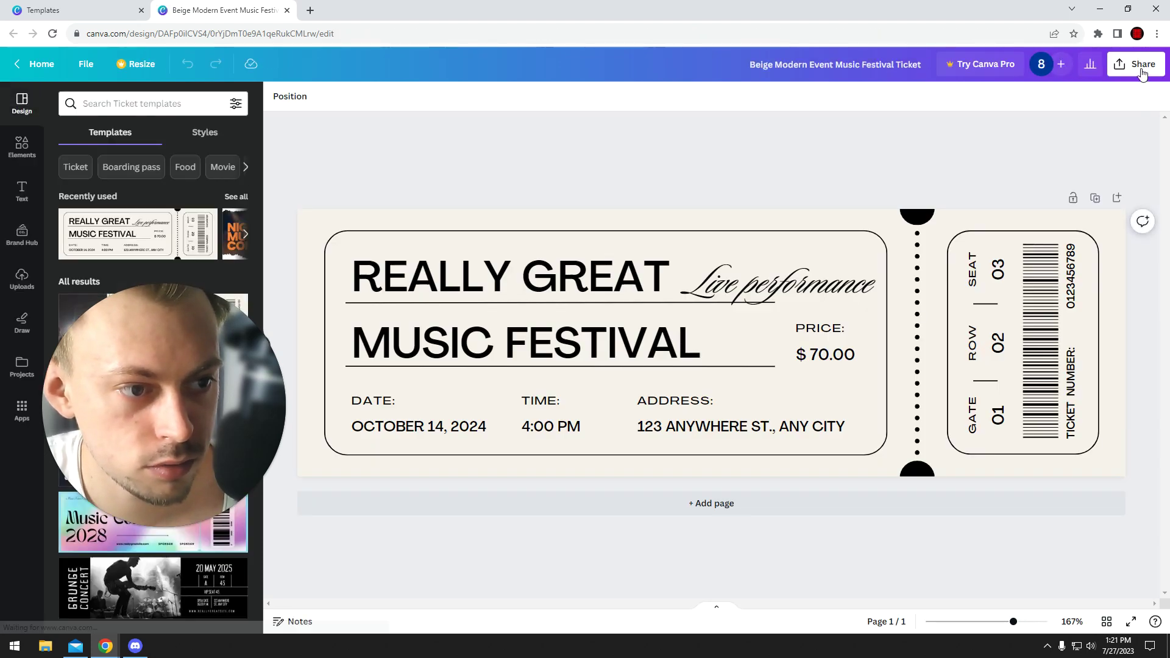
click(1134, 64)
click(1007, 432)
scroll(1034, 435, down, 3)
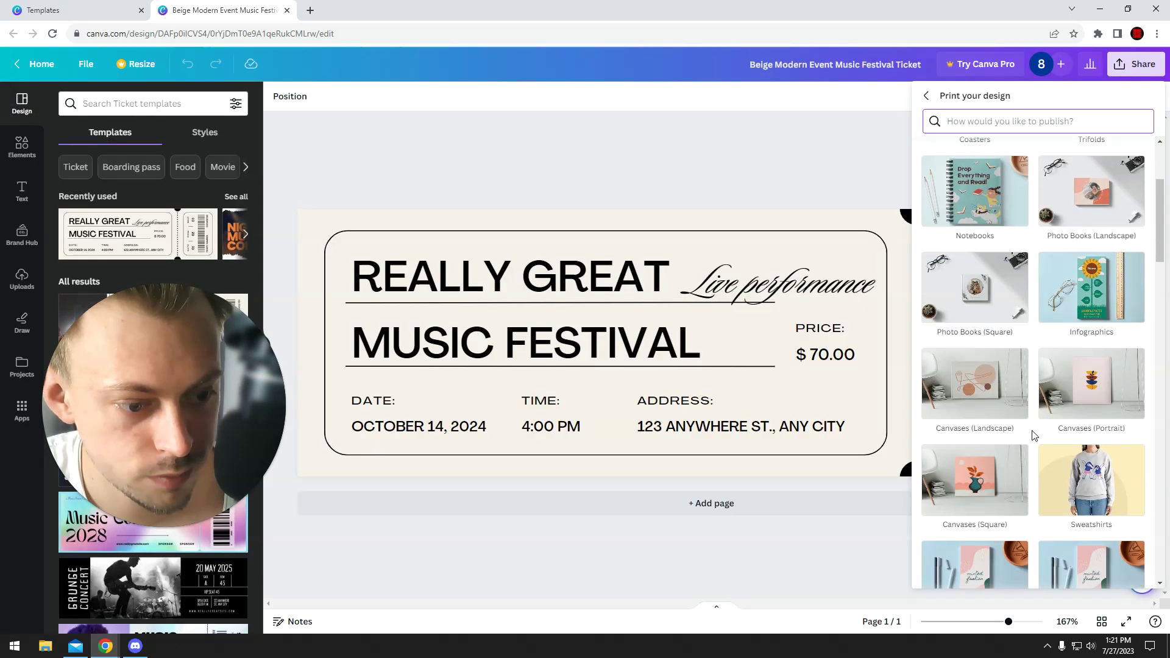
click(1111, 295)
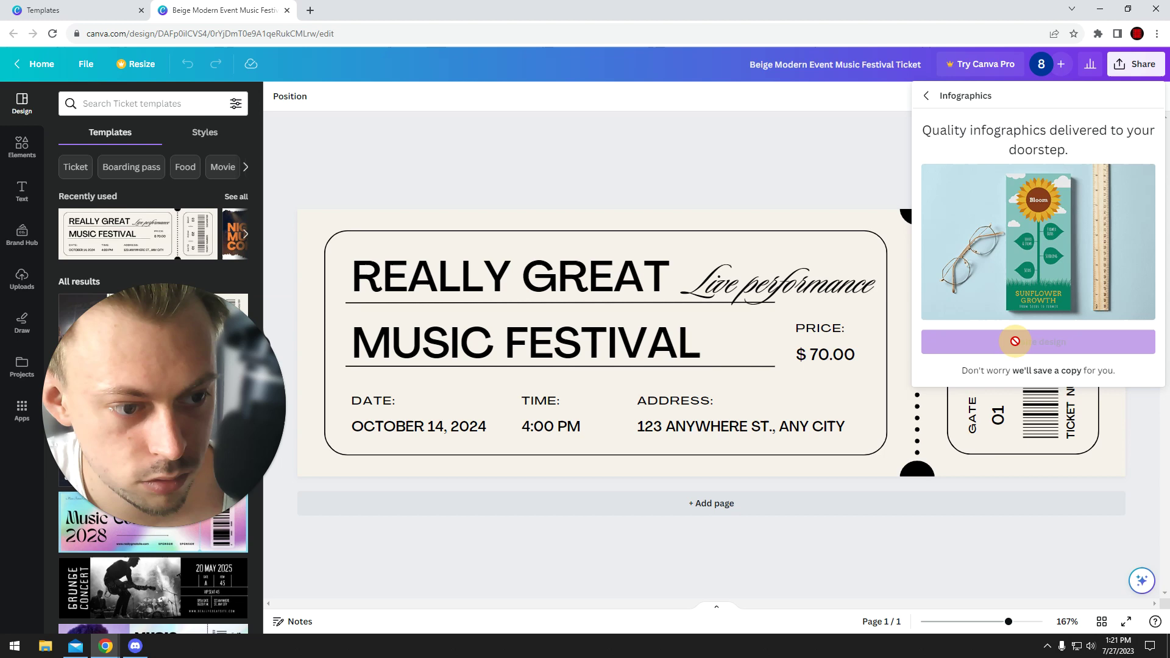
Open another fresh Beige ticket copy and choose Rack Cards (Landscape) as its print product.
click(85, 10)
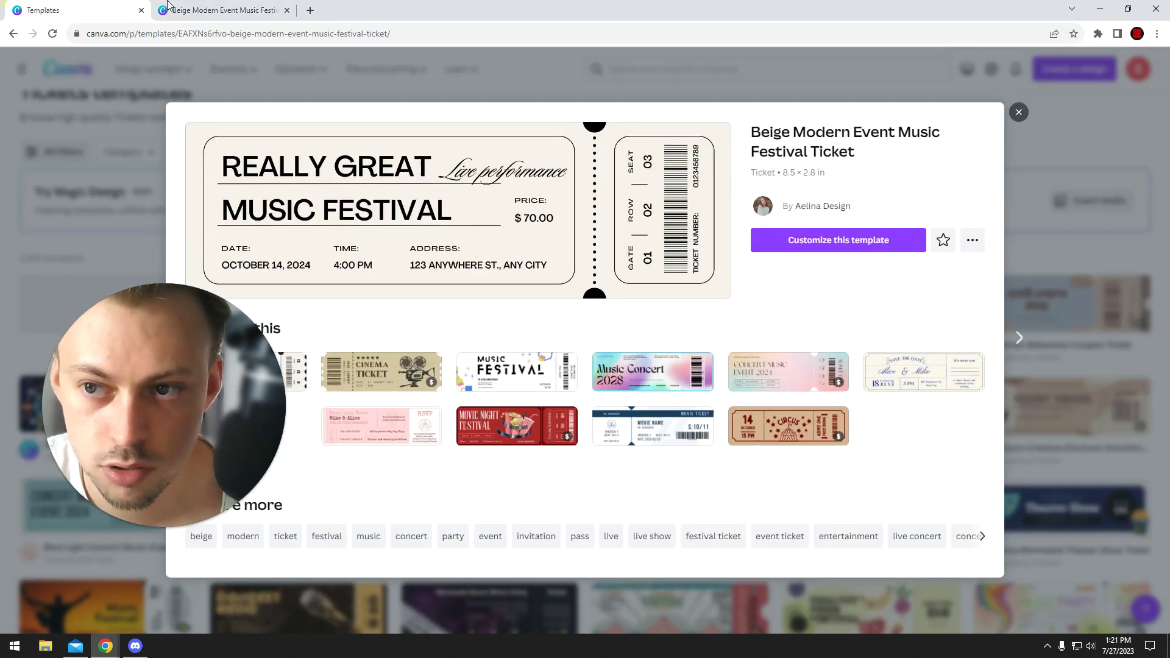
click(797, 238)
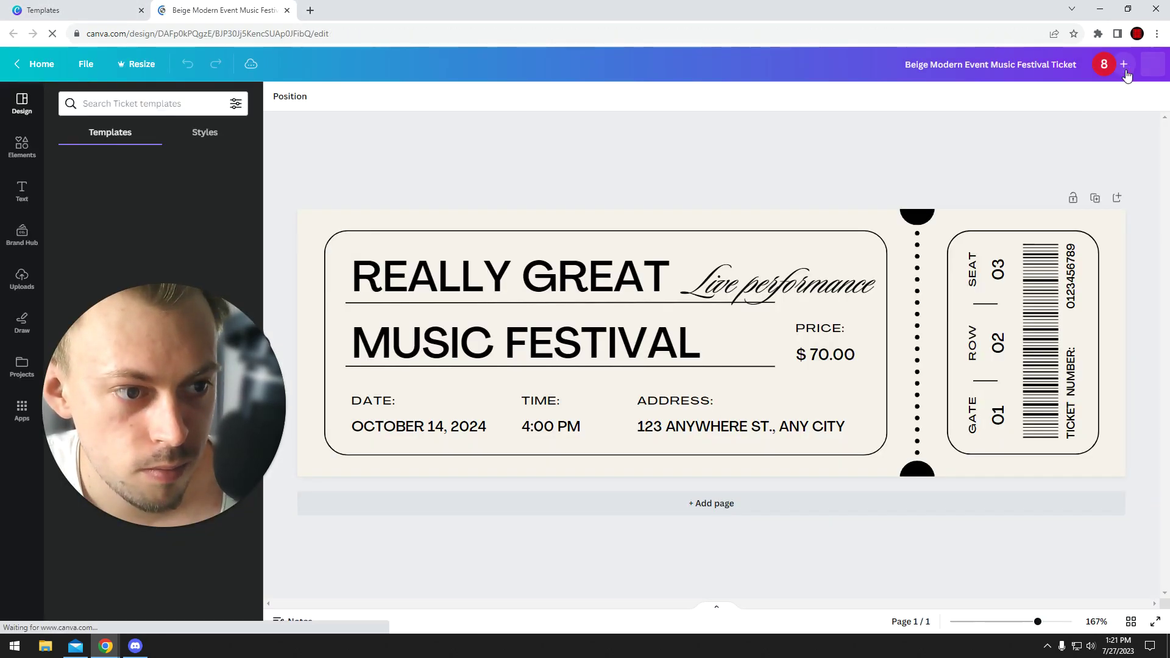
click(1137, 64)
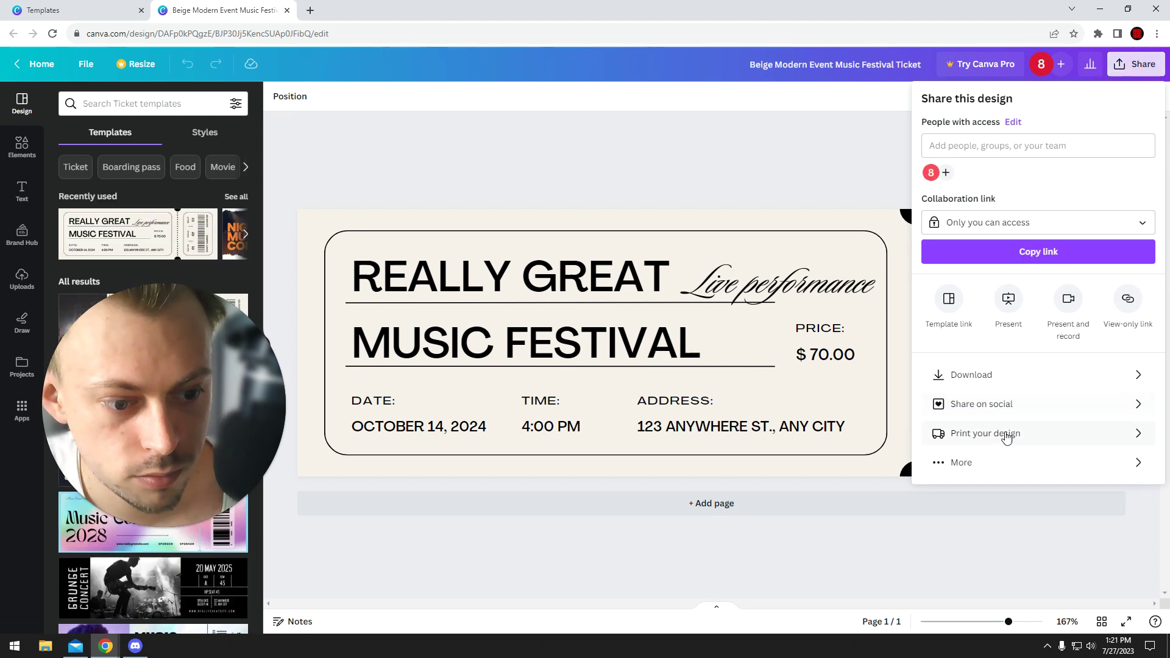
click(1030, 433)
scroll(1074, 331, down, 3)
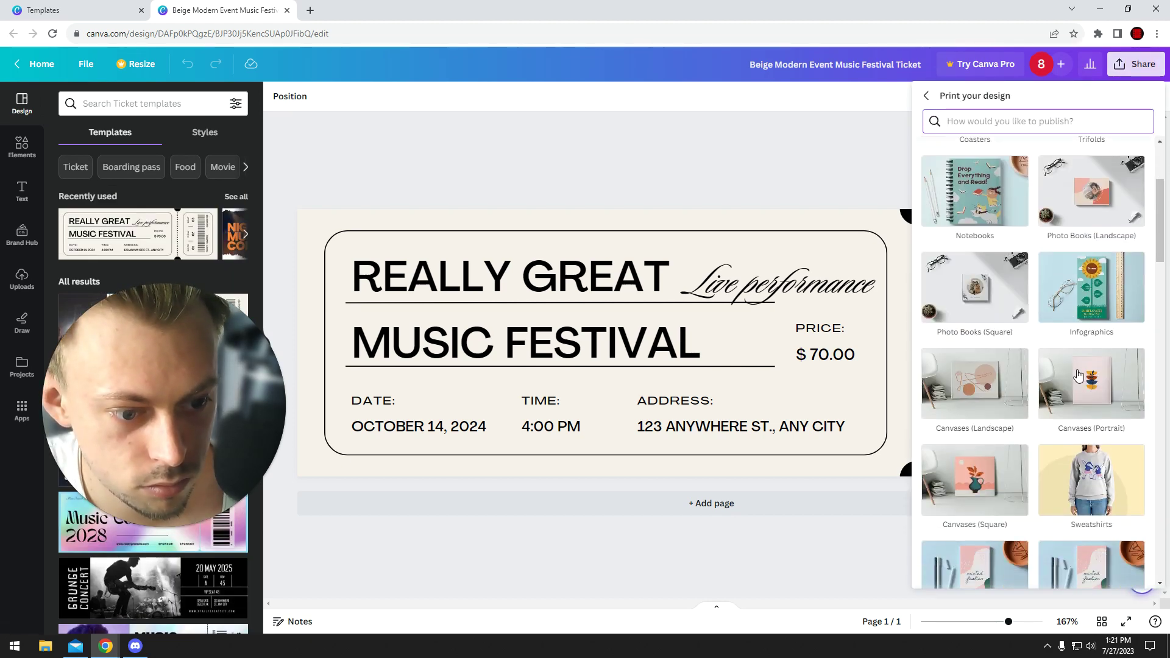
scroll(1064, 308, up, 3)
scroll(1078, 313, down, 5)
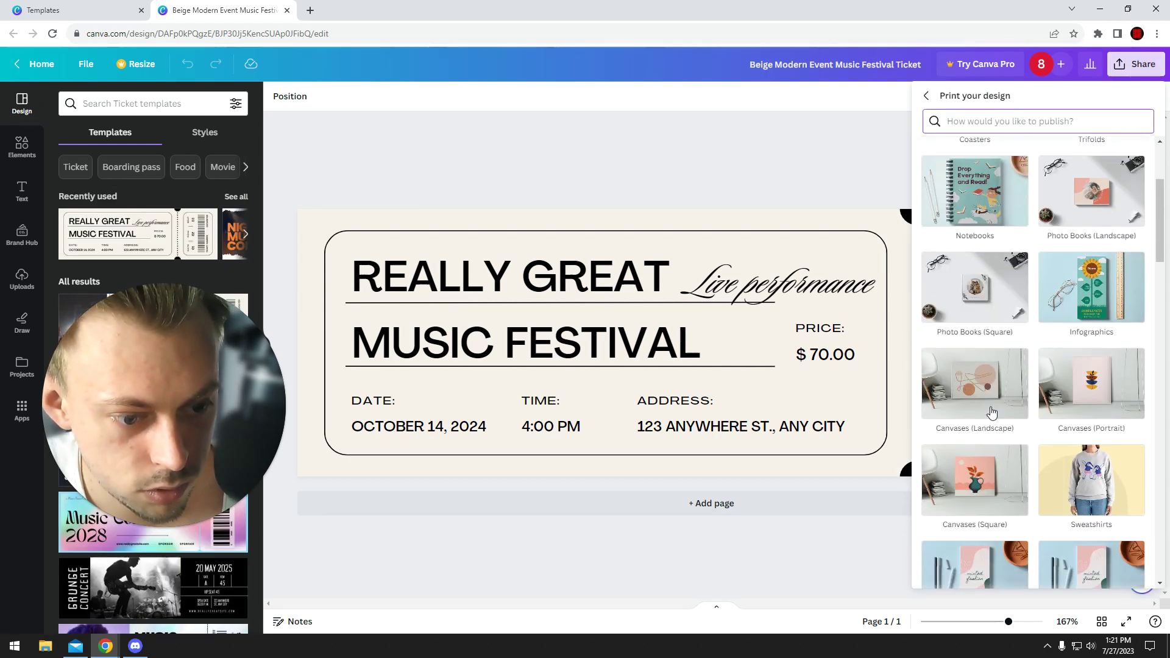
scroll(1078, 347, down, 2)
click(1093, 336)
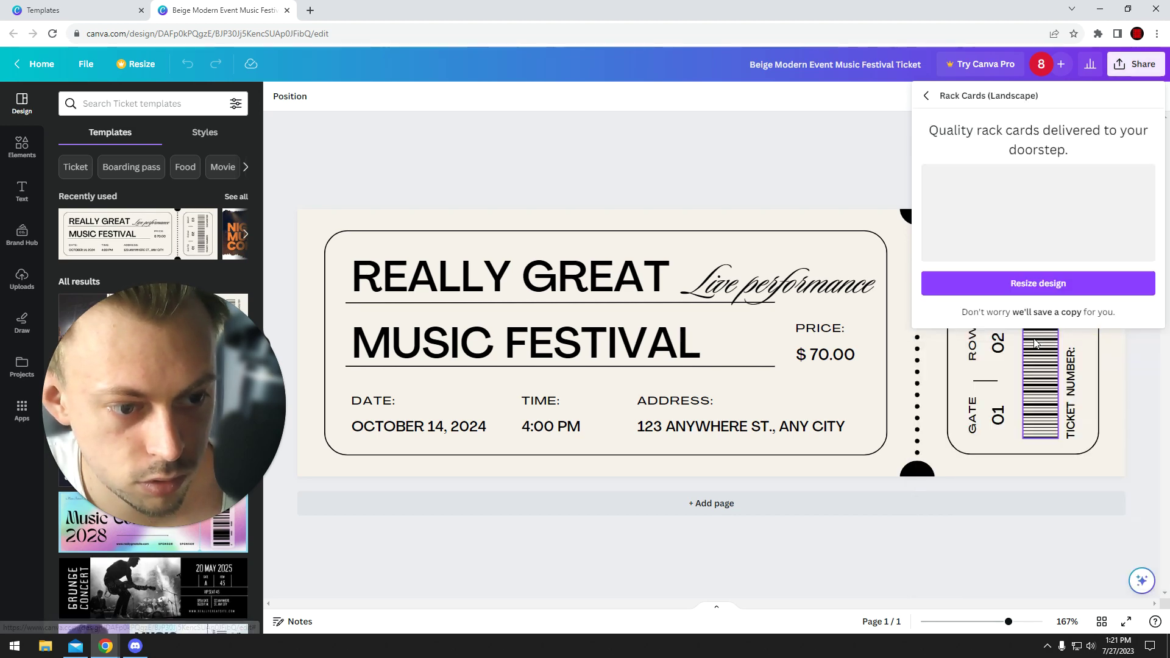
Resize the Beige ticket to a 21 x 9.9 cm landscape rack card and preview its printed mockup.
click(1019, 343)
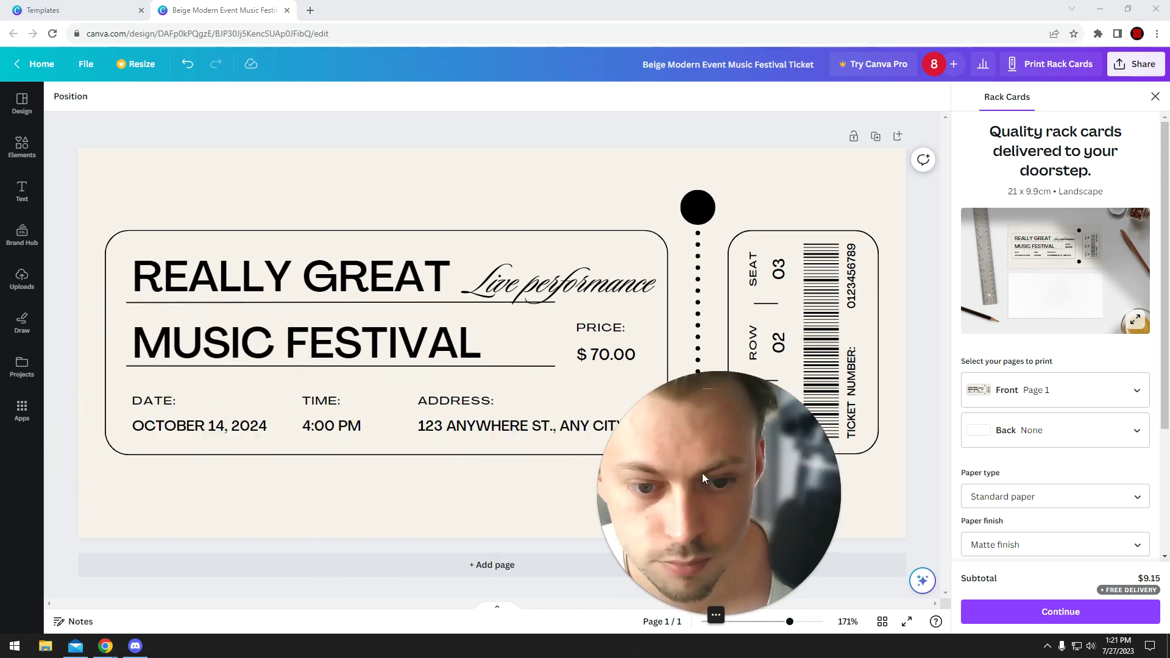
right_click(1045, 252)
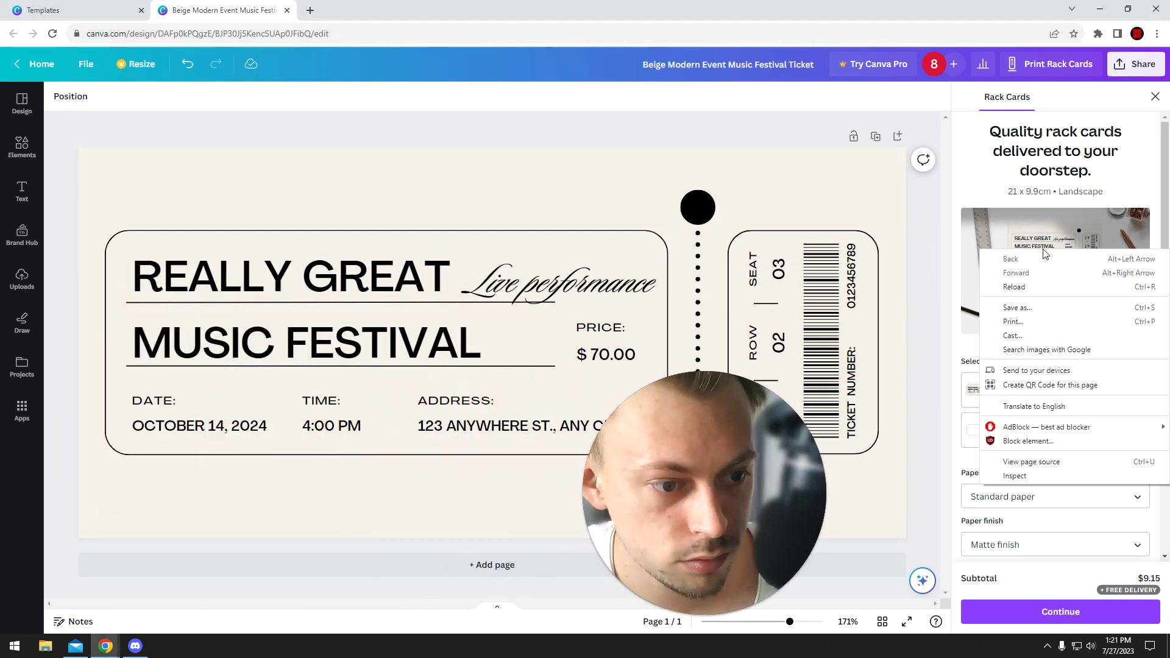
click(968, 250)
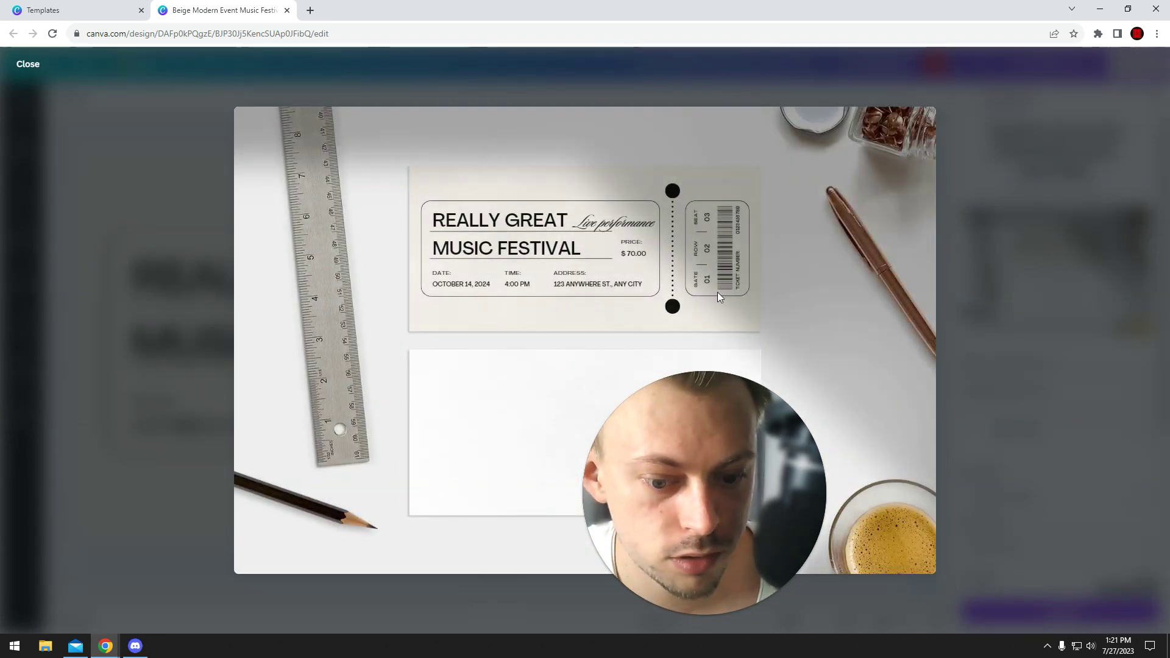
drag(666, 516, 969, 454)
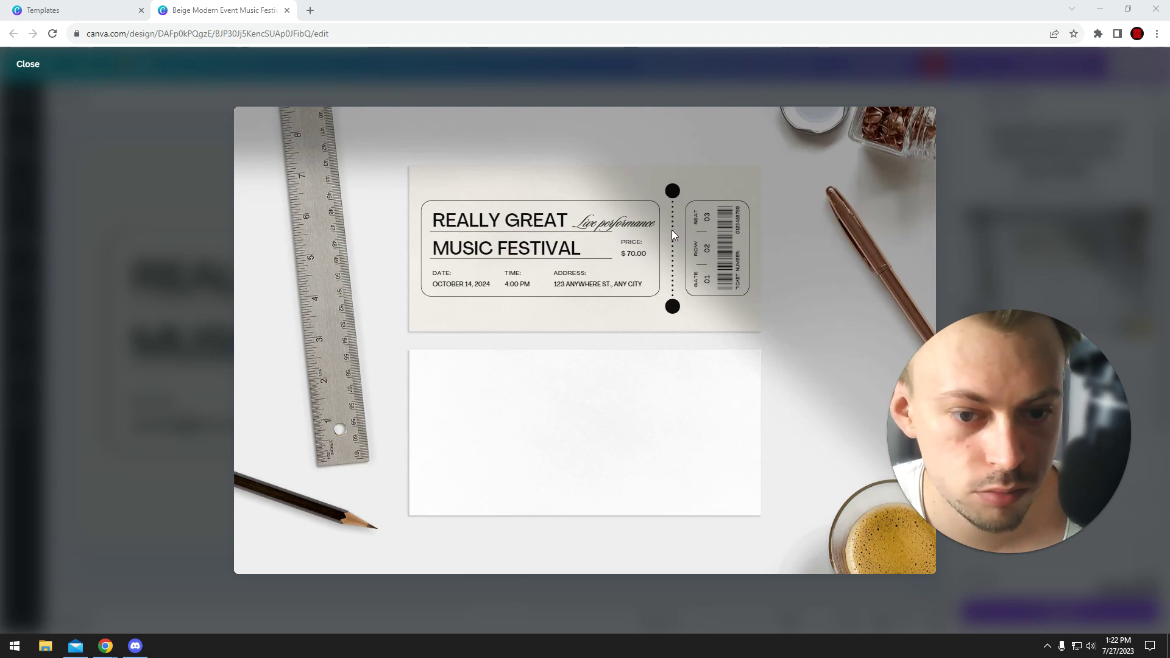
key(Escape)
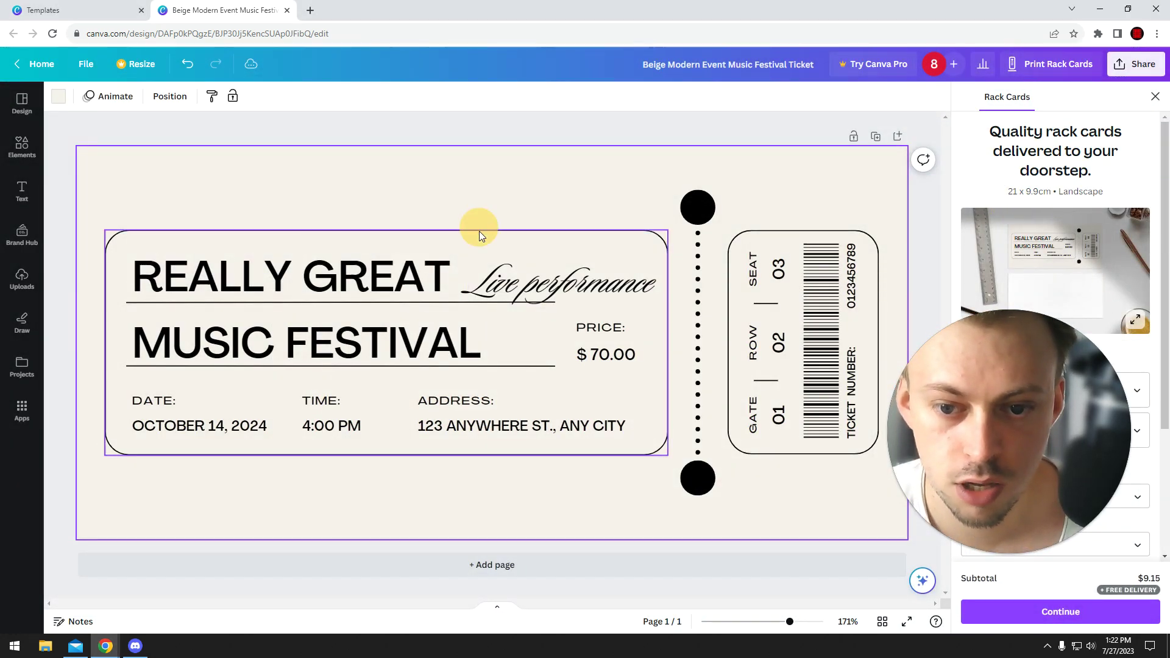
Stretch the main ticket outline upward and downward toward the card's top and bottom.
click(479, 232)
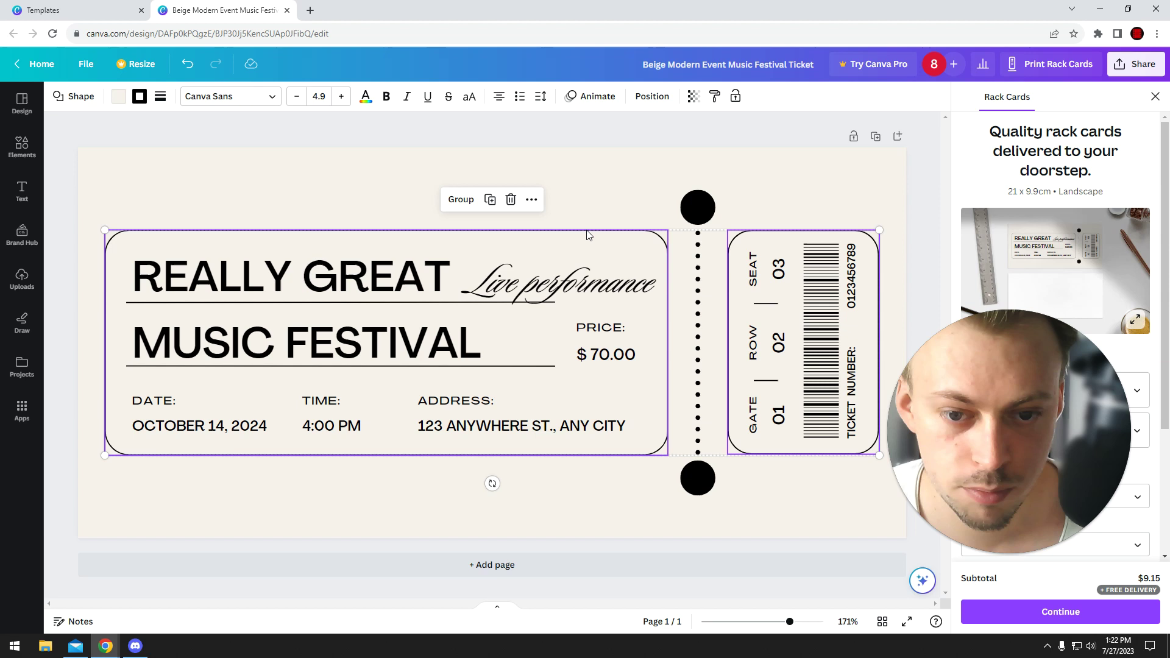
click(508, 235)
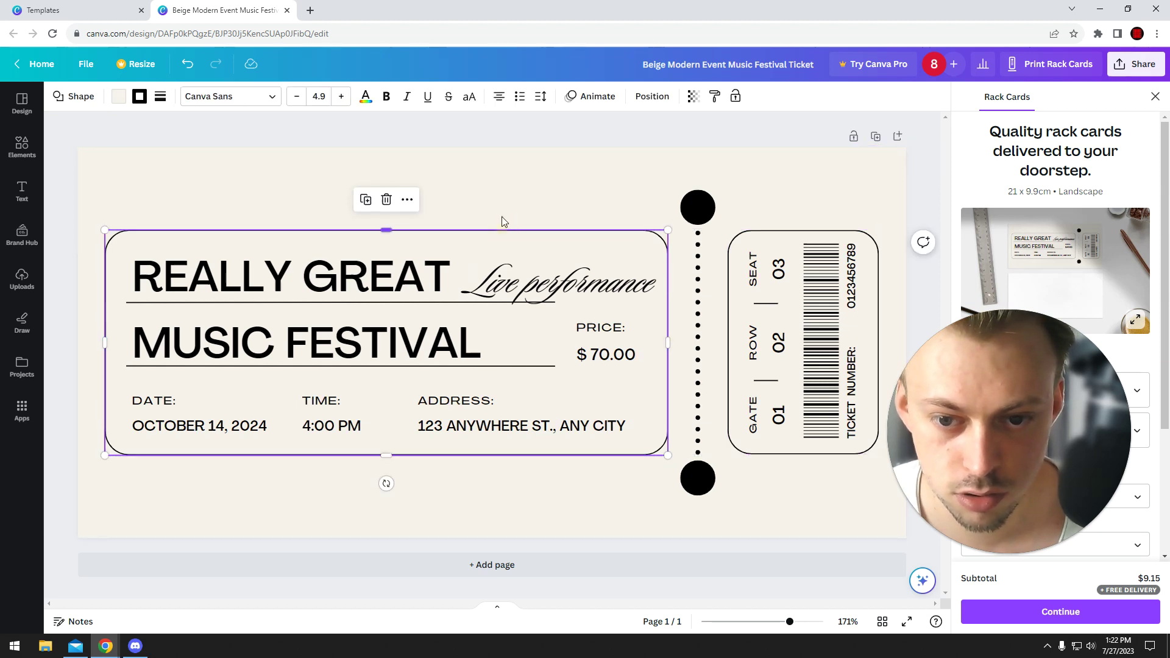
drag(504, 230, 505, 191)
drag(386, 456, 391, 491)
Stretch the stub outline on the right to the same 7.8 height.
click(802, 244)
drag(802, 231, 797, 190)
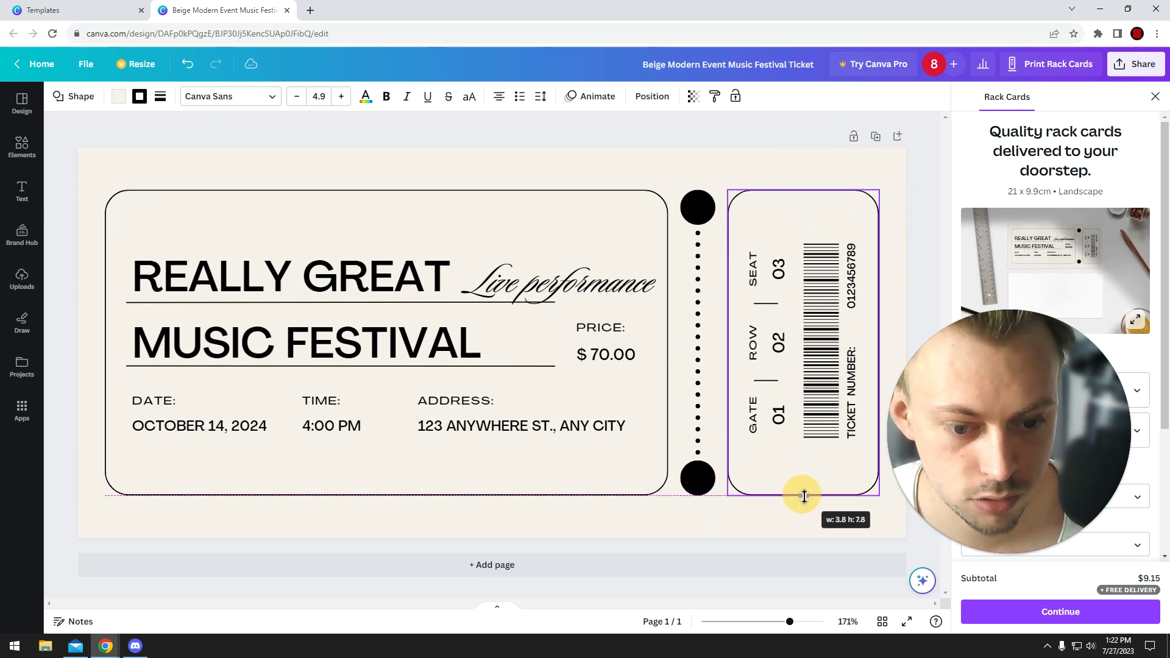
drag(804, 496, 804, 496)
click(520, 154)
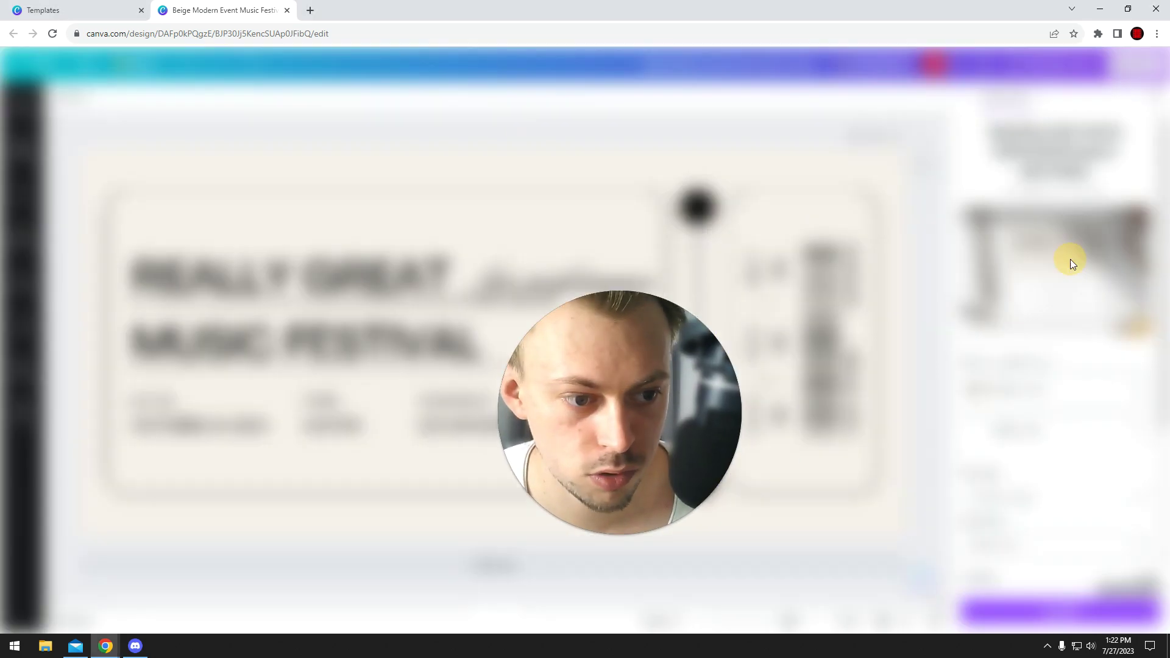
Preview the rack card mockup, review the Rack Cards order options, then close the panel.
click(1070, 259)
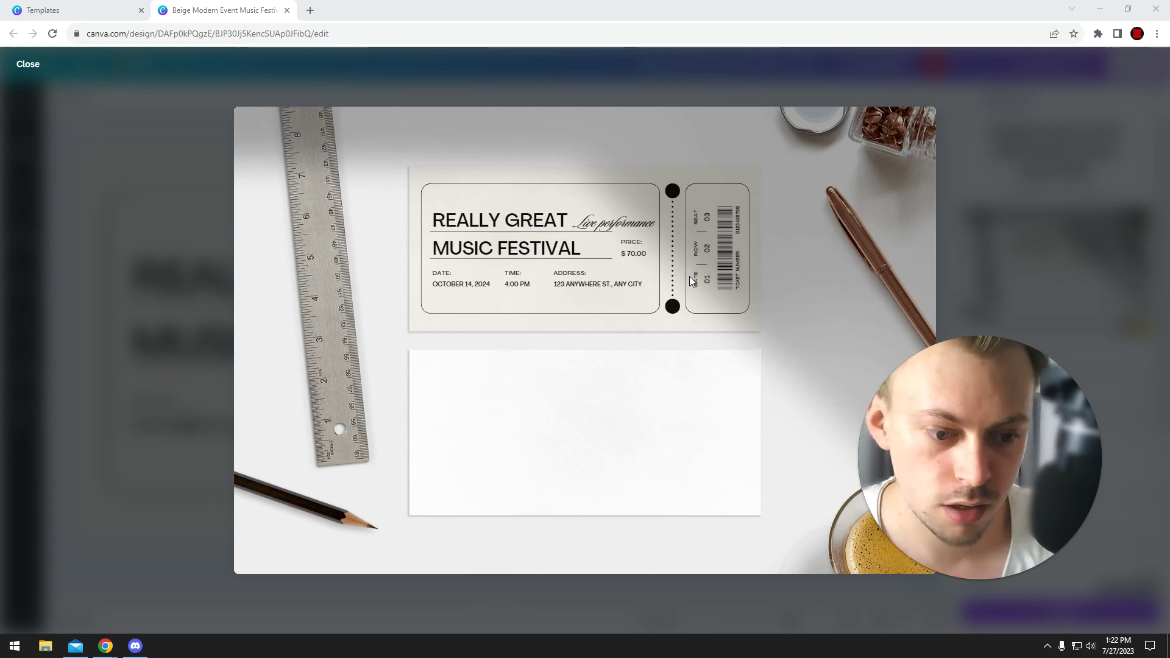
click(1068, 248)
scroll(1004, 443, down, 3)
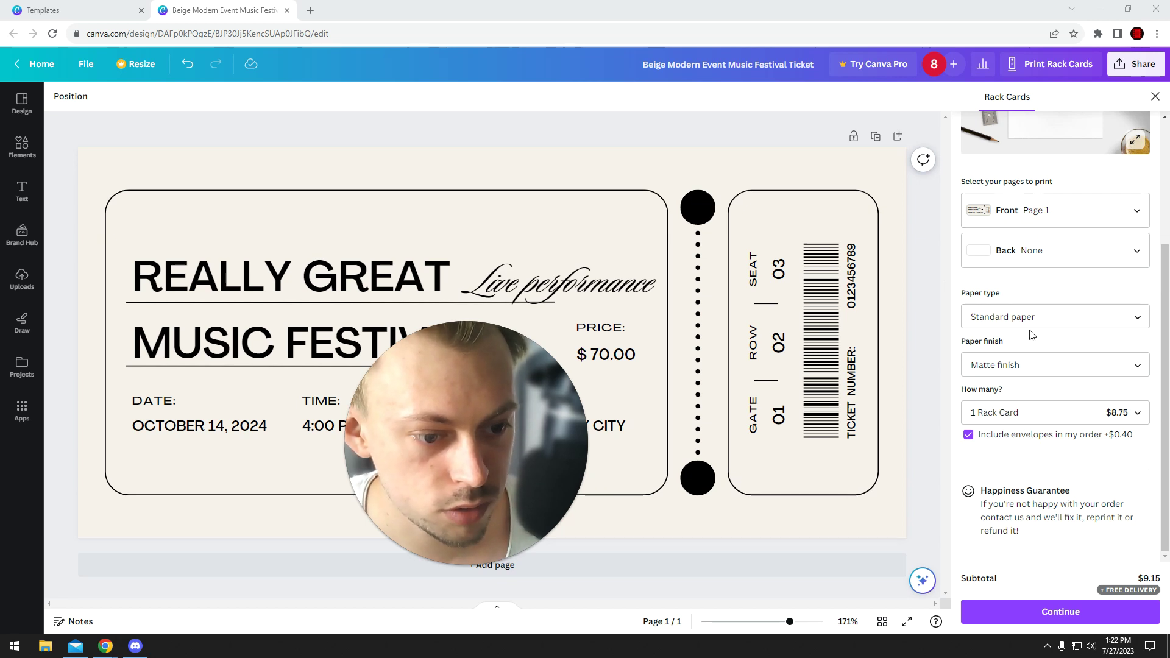
scroll(1061, 345, up, 3)
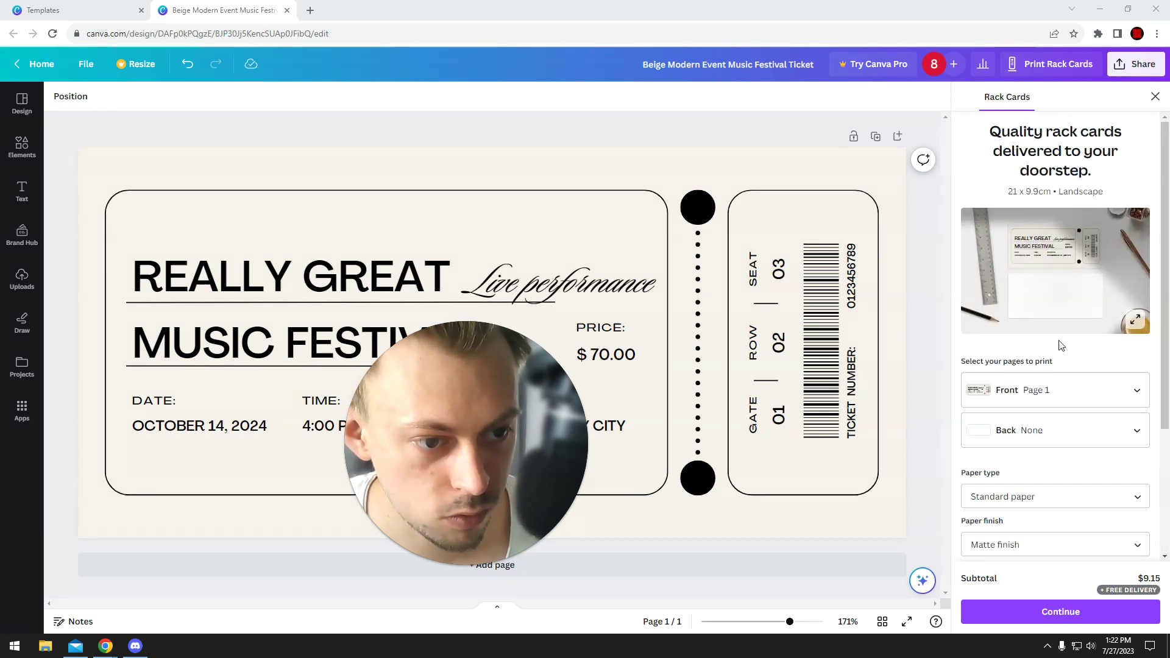
click(1033, 194)
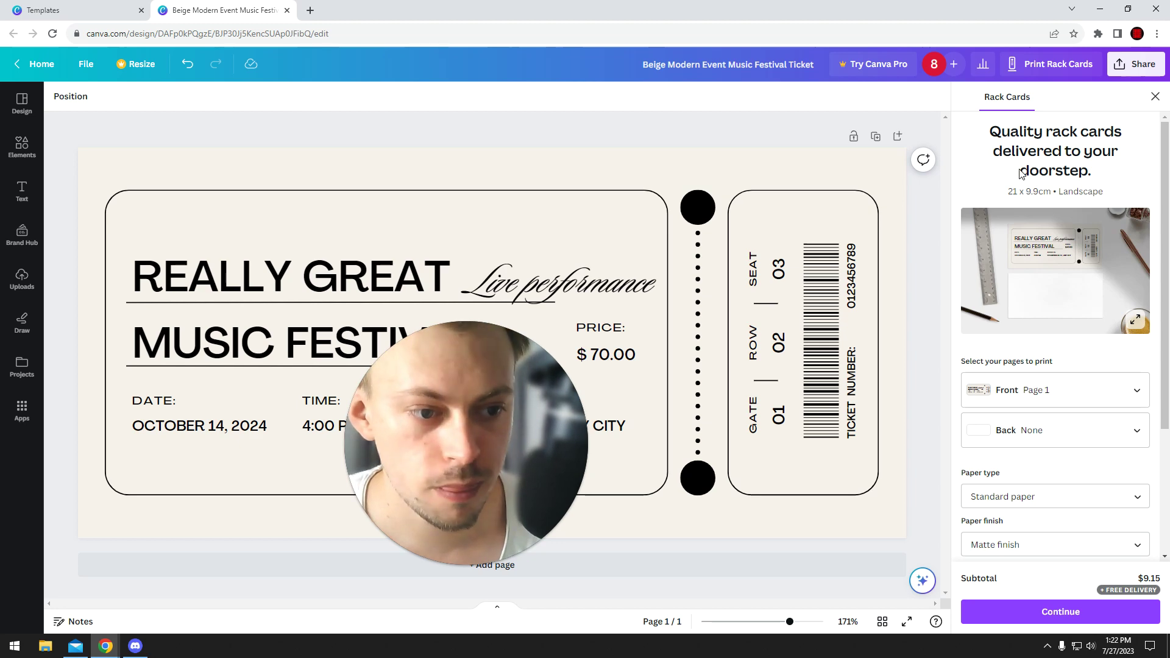
click(1155, 97)
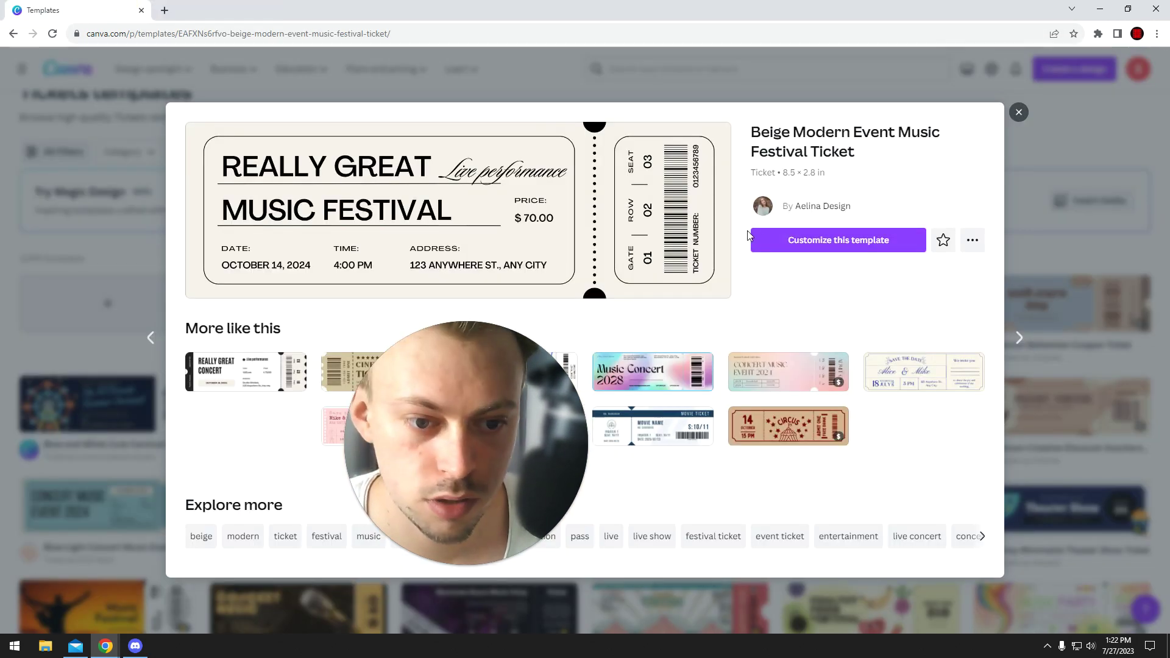
Start a new copy of the Beige ticket template and browse its printable products.
click(799, 245)
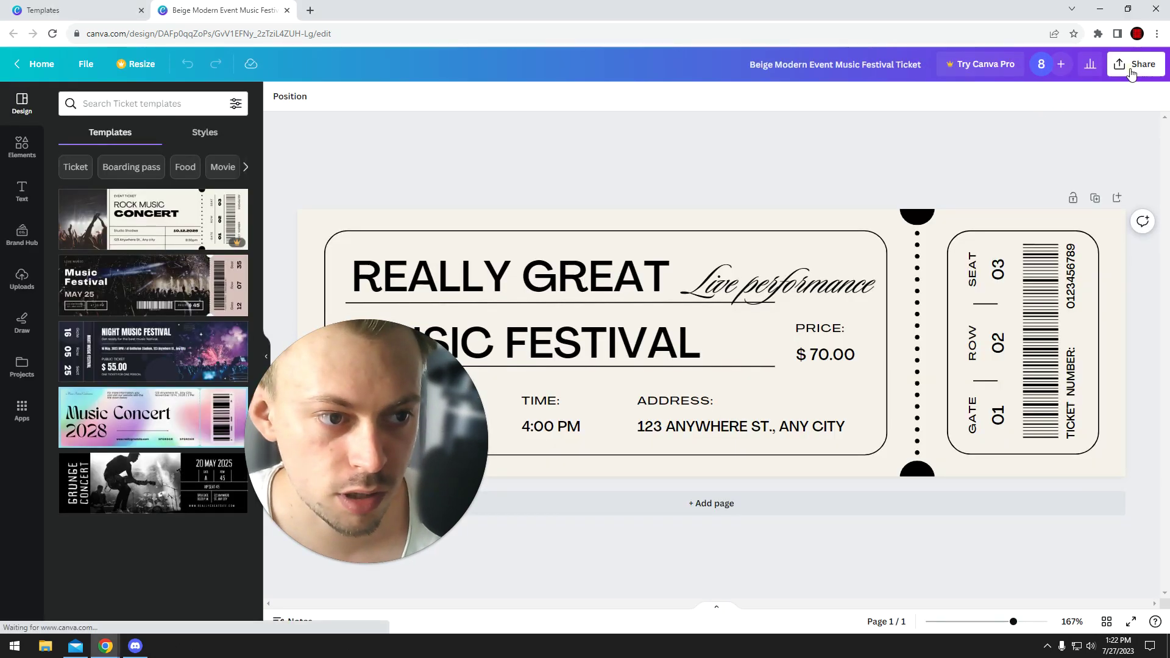
click(1131, 67)
click(1019, 433)
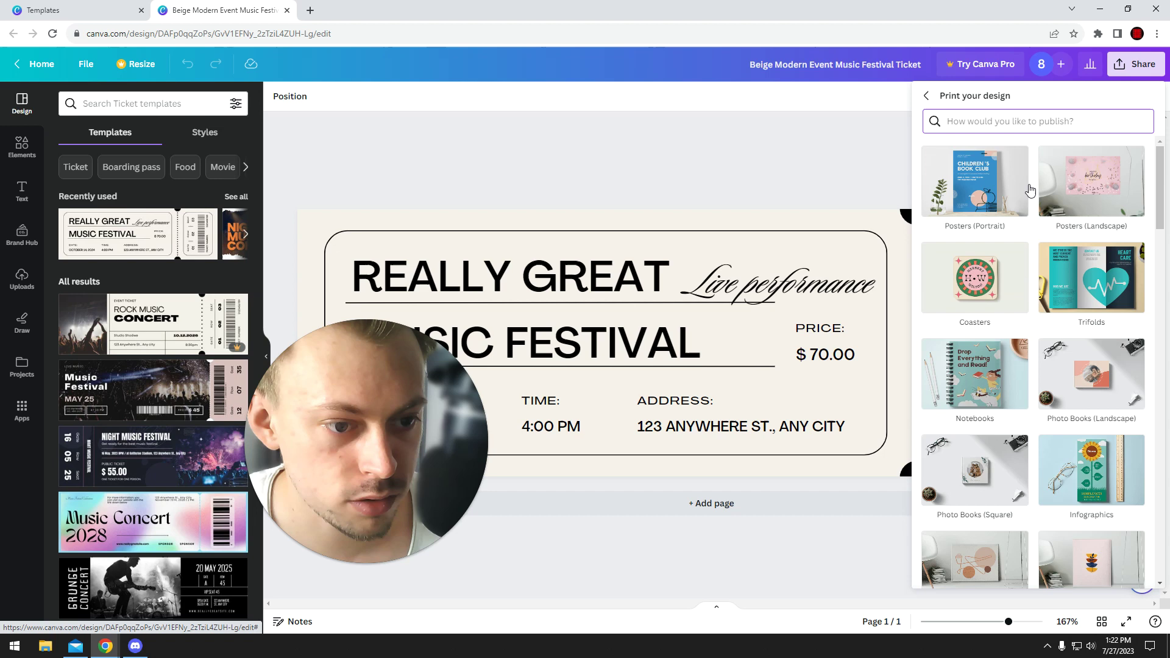
scroll(1100, 399, down, 2)
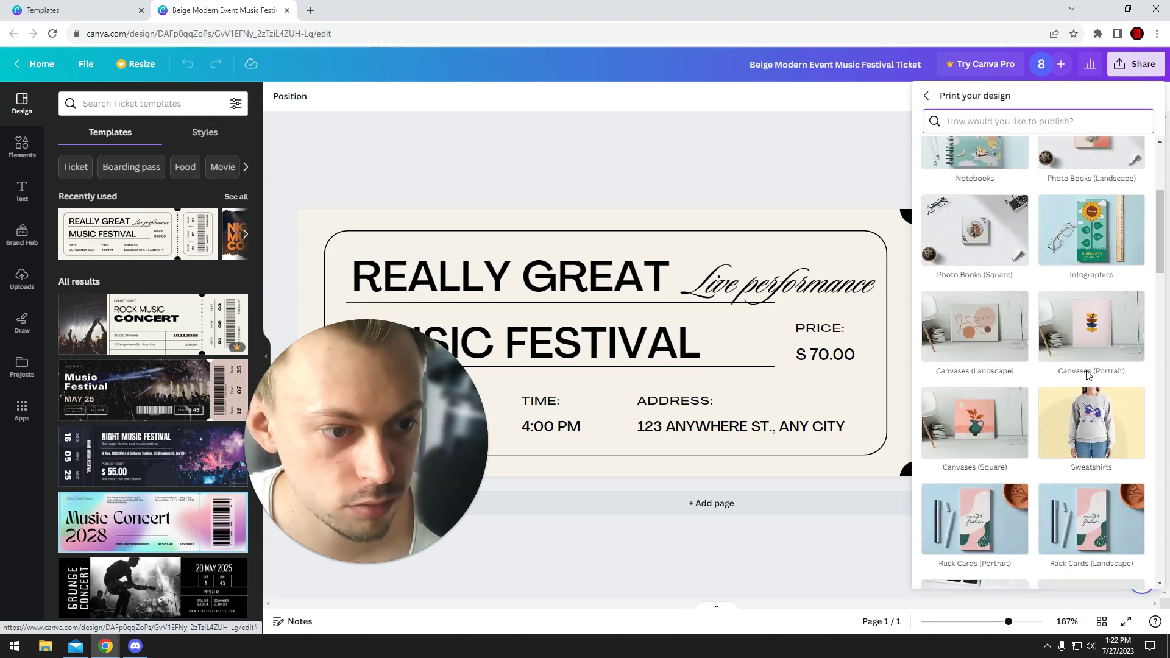
scroll(1067, 303, down, 4)
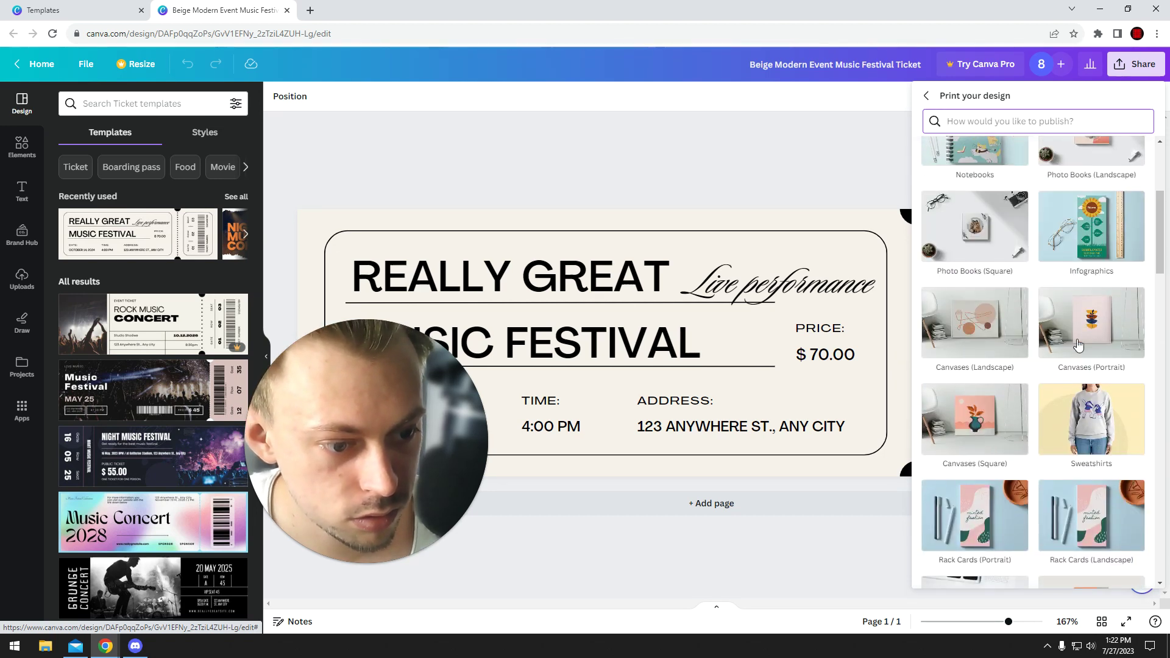
scroll(1058, 355, down, 6)
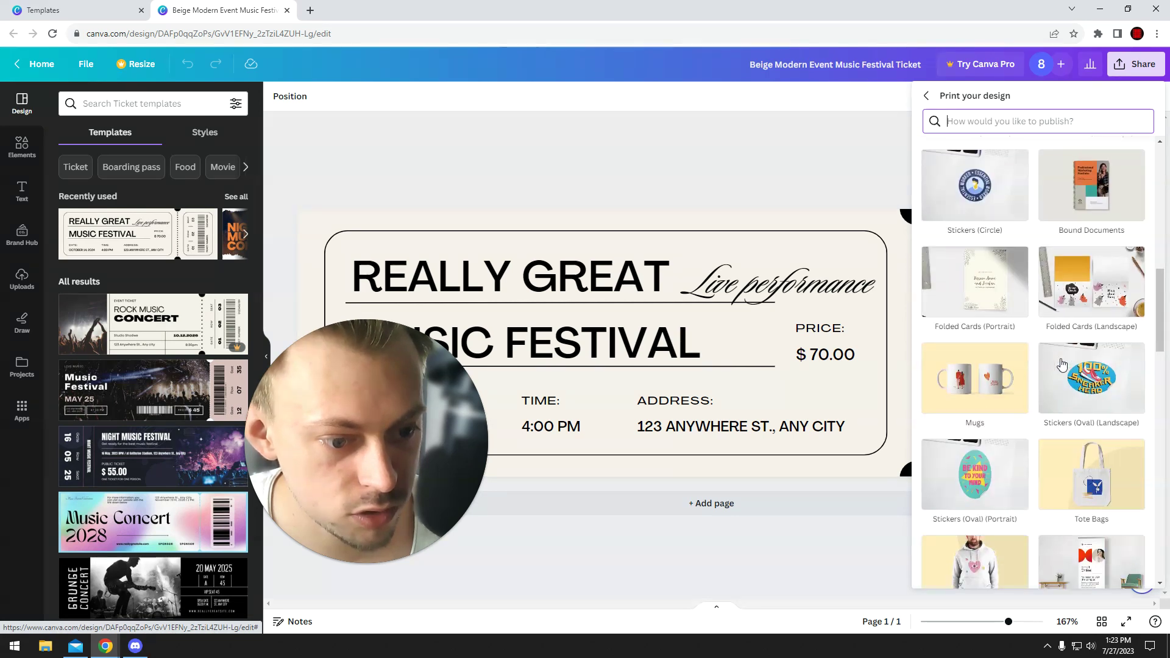
scroll(1053, 374, down, 3)
scroll(1092, 304, up, 5)
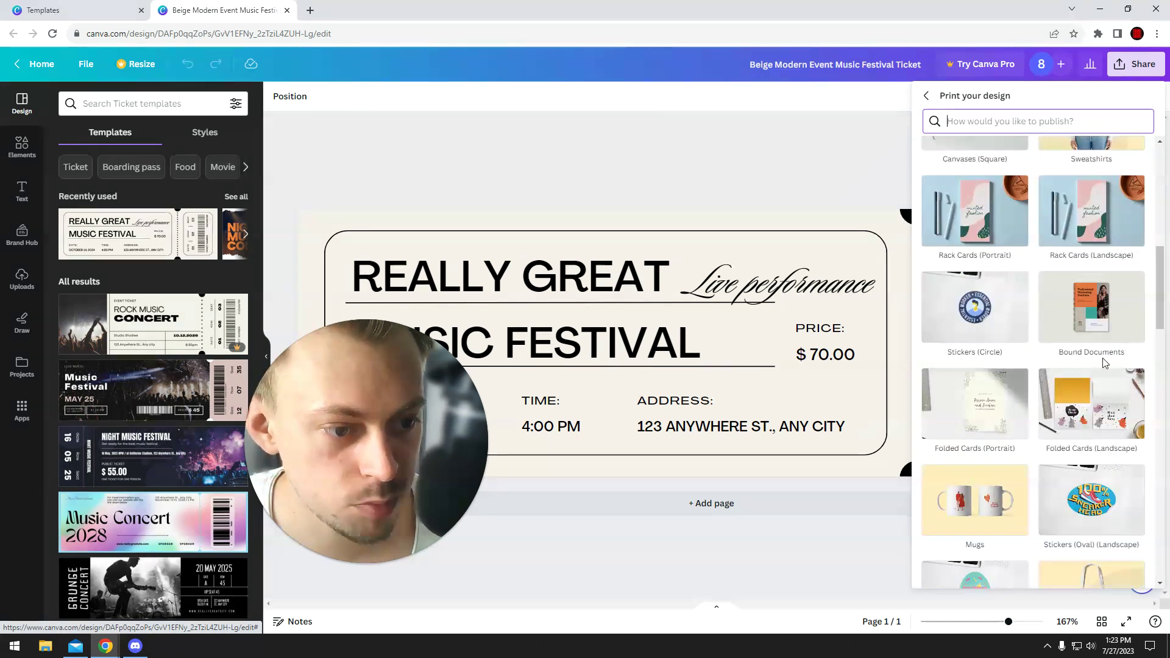
scroll(1092, 305, up, 2)
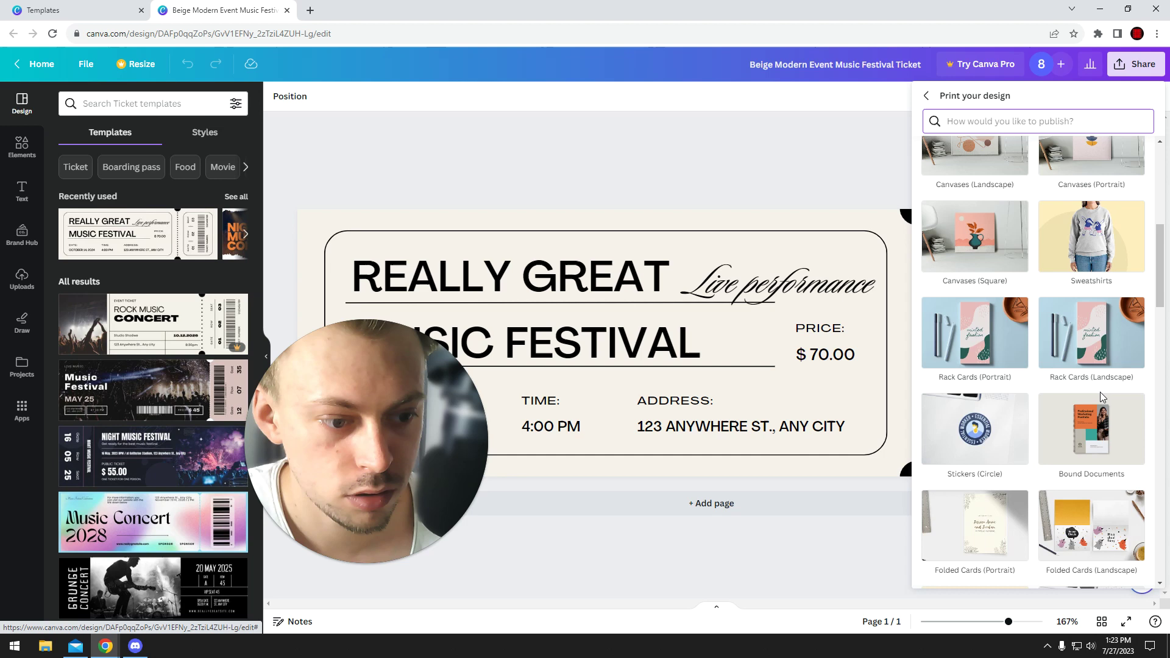
Keep scrolling through the print products list, then close it.
scroll(1077, 344, down, 7)
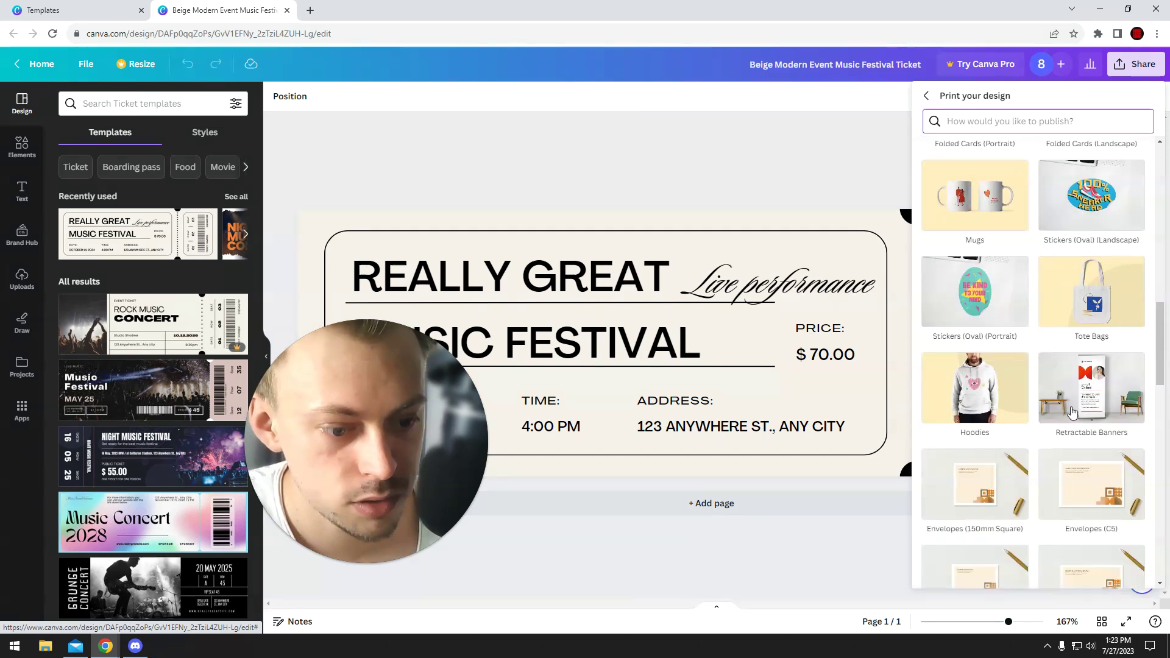
scroll(1072, 413, down, 8)
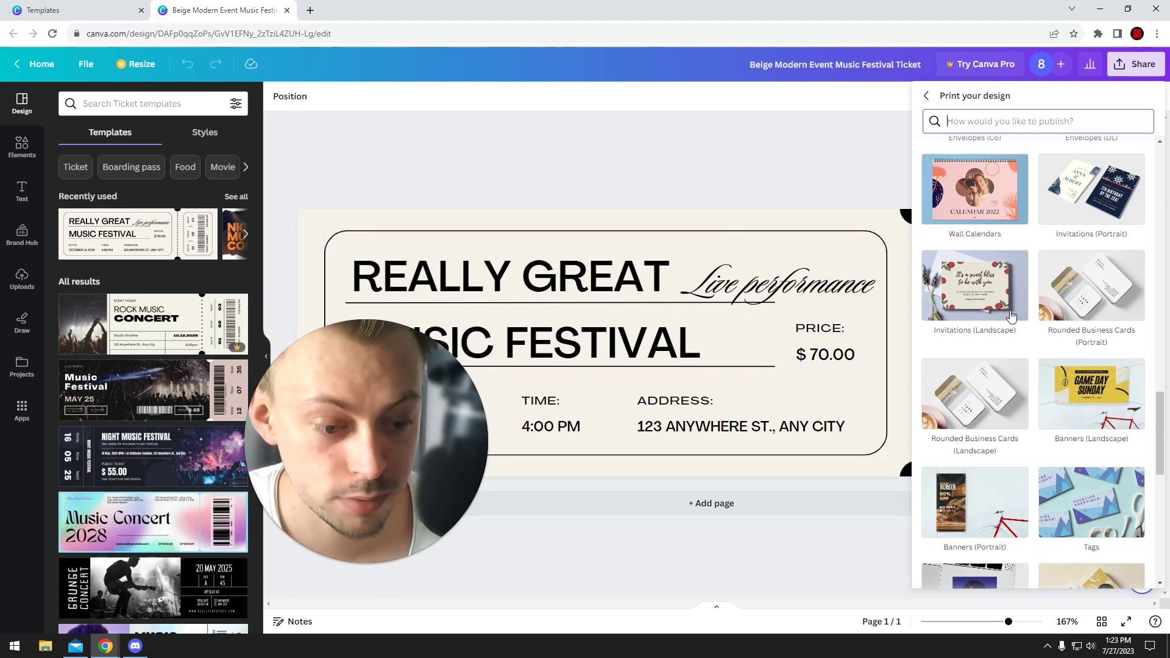
scroll(1012, 315, down, 6)
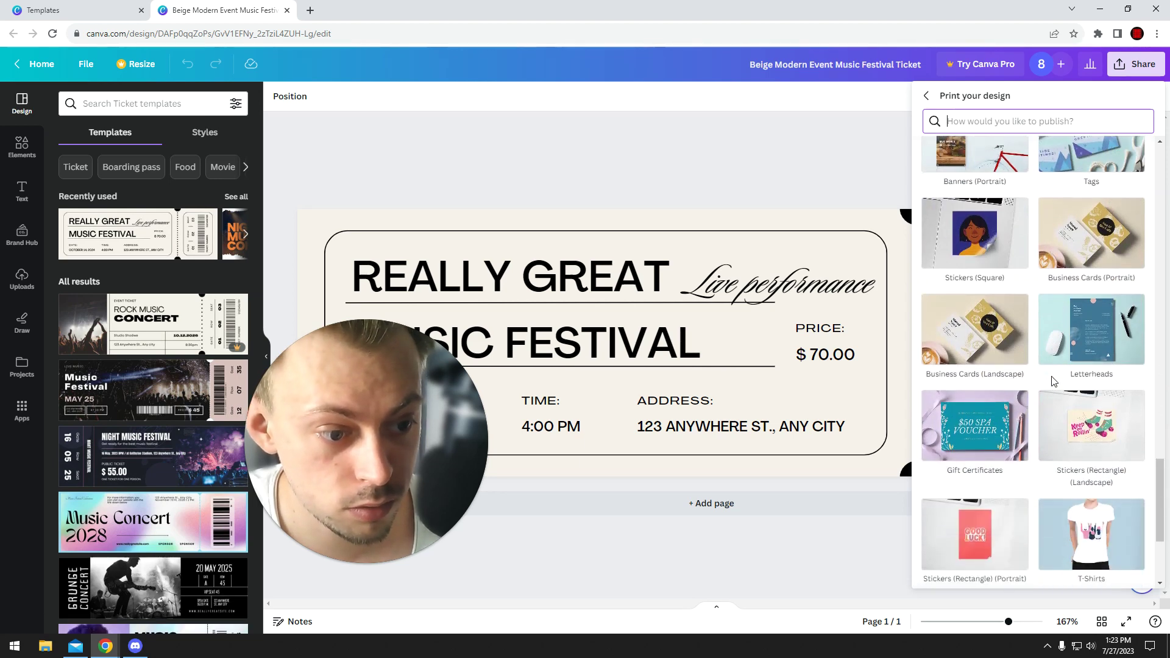
scroll(1052, 382, down, 3)
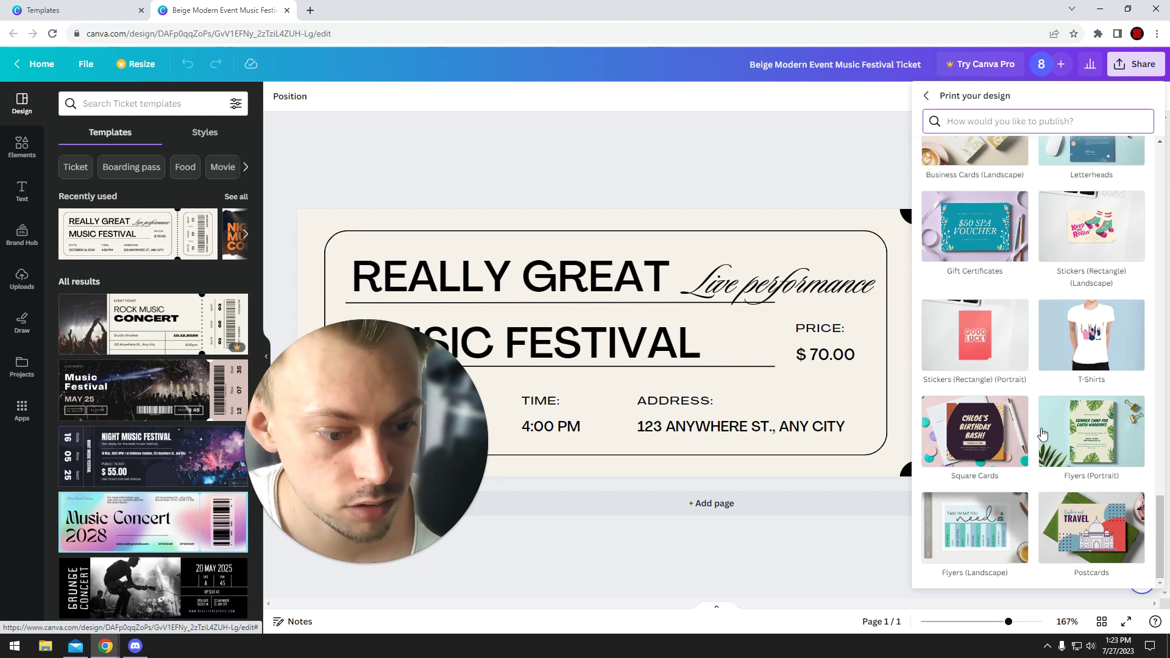
scroll(1063, 409, up, 9)
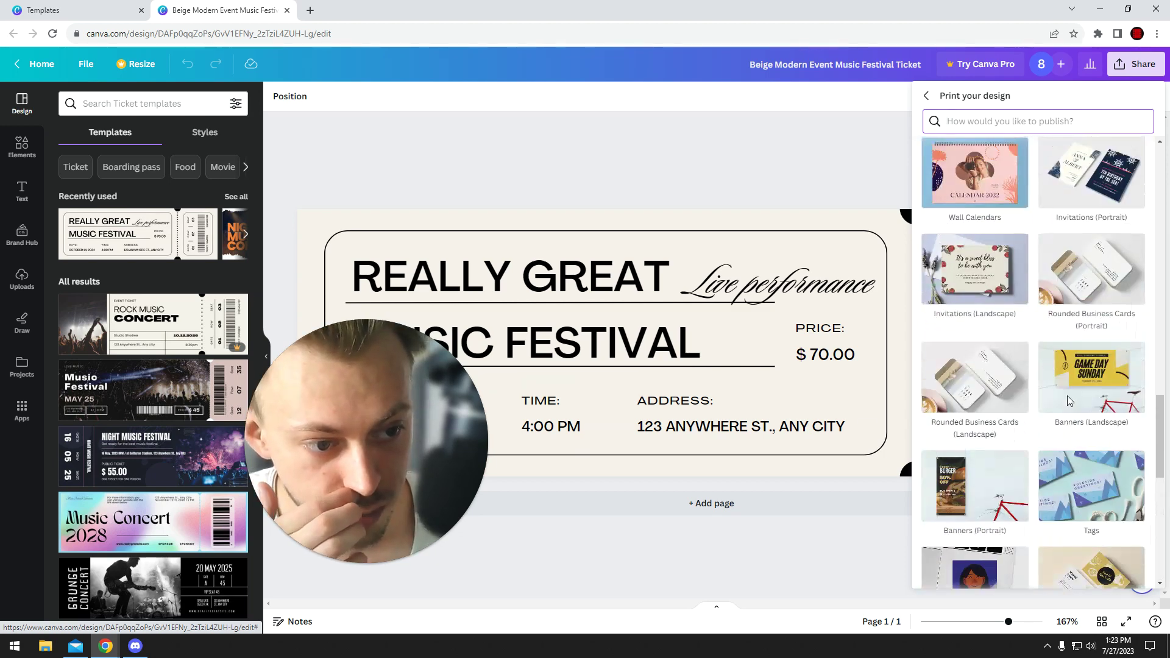
scroll(1068, 400, up, 10)
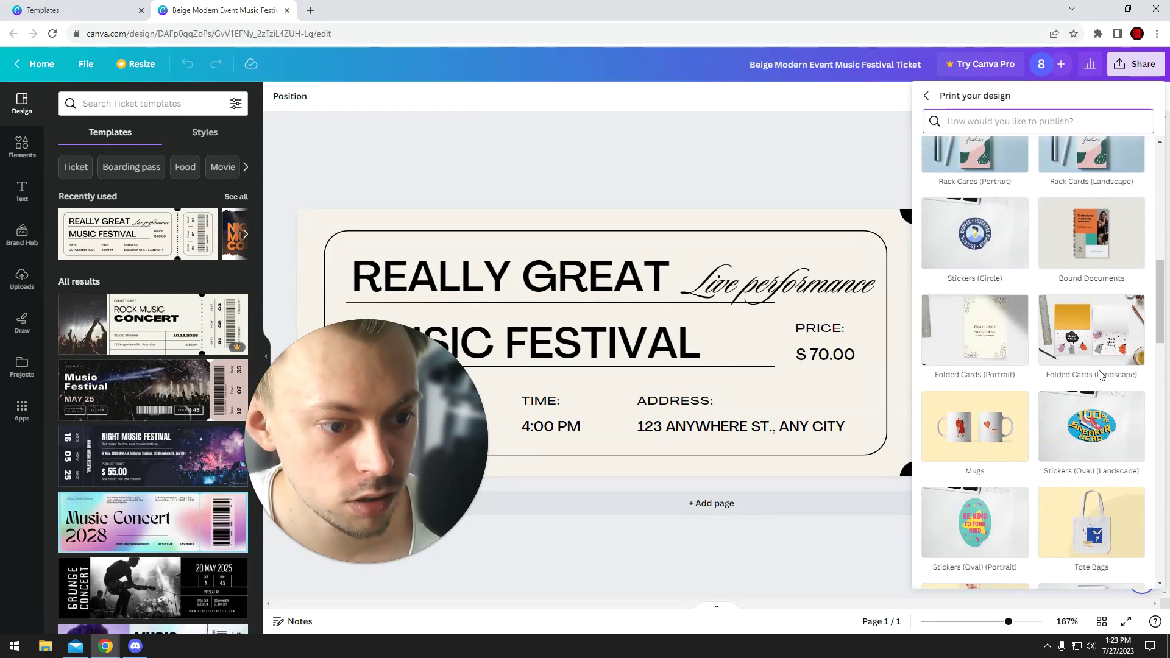
scroll(1108, 360, up, 4)
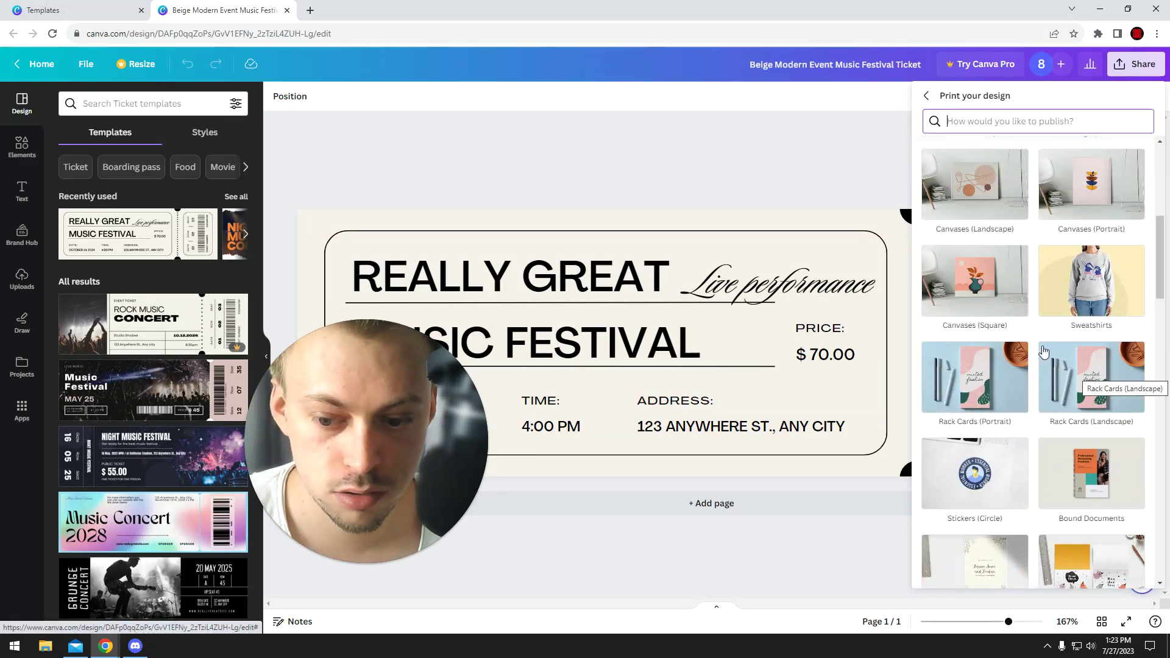
click(664, 162)
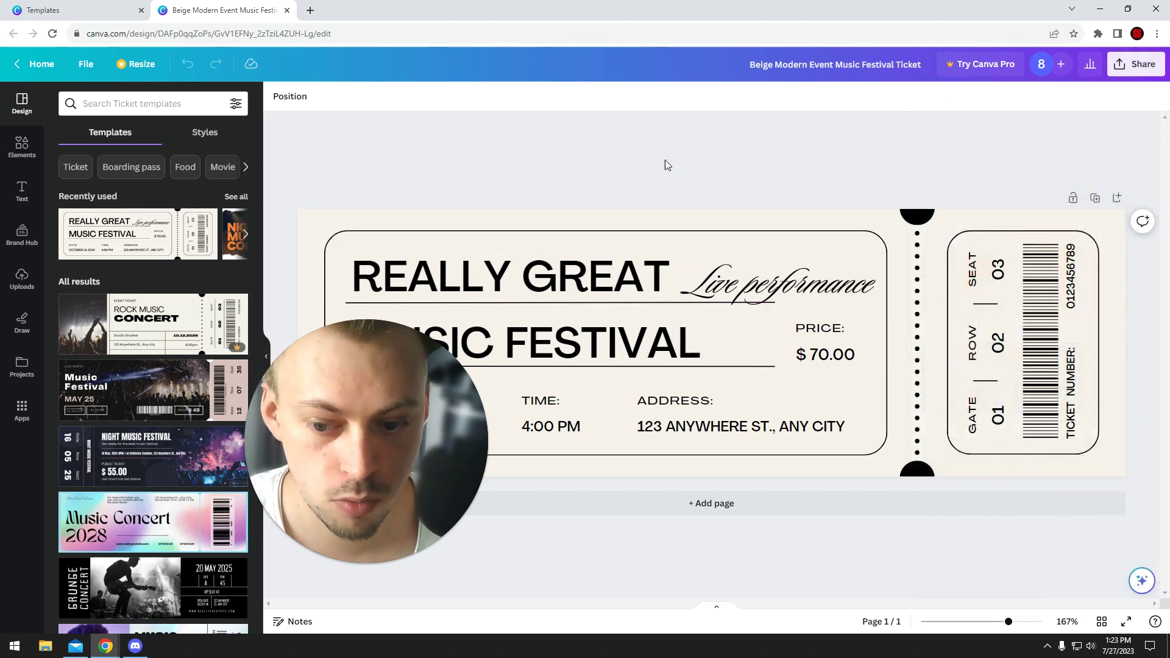